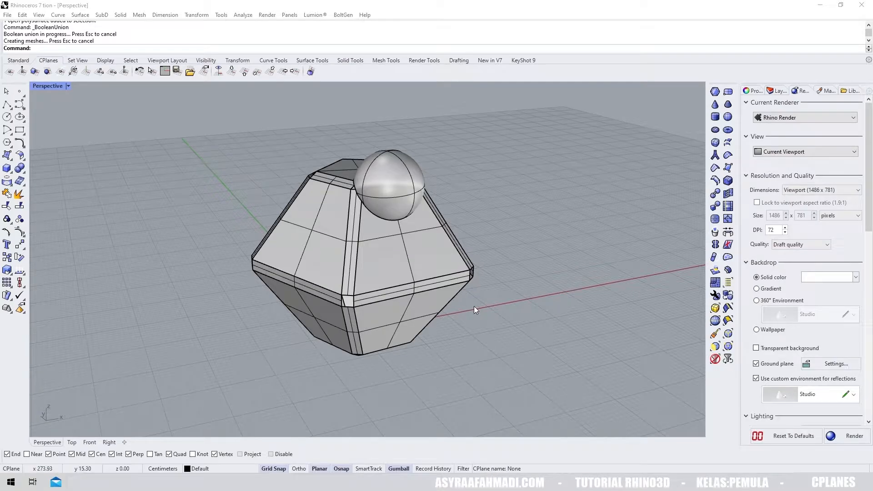
Examine the construction plane commands available for the Perspective viewport and in the CPlanes toolset.
right_click_drag(474, 307, 408, 286)
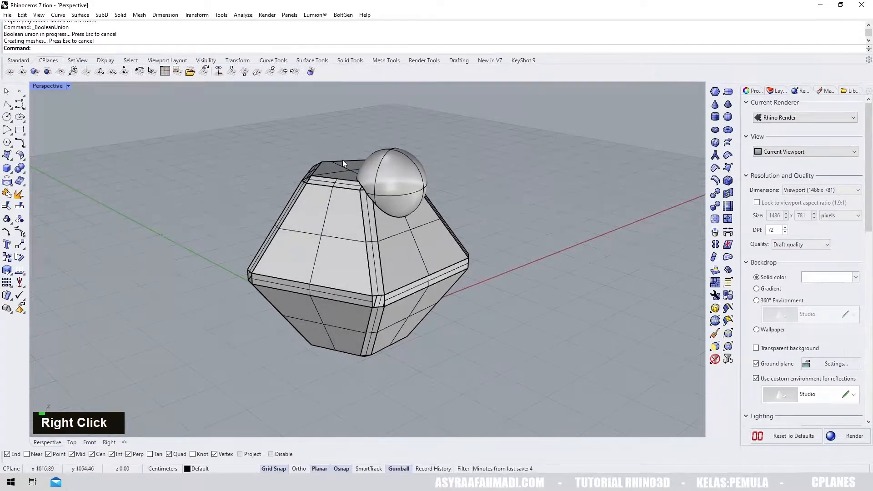
scroll(361, 201, "up", 2)
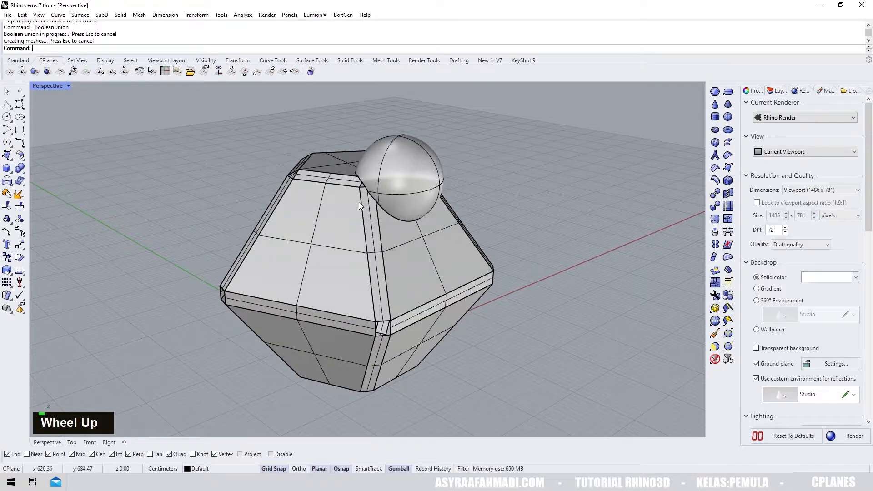
right_click_drag(224, 189, 259, 148)
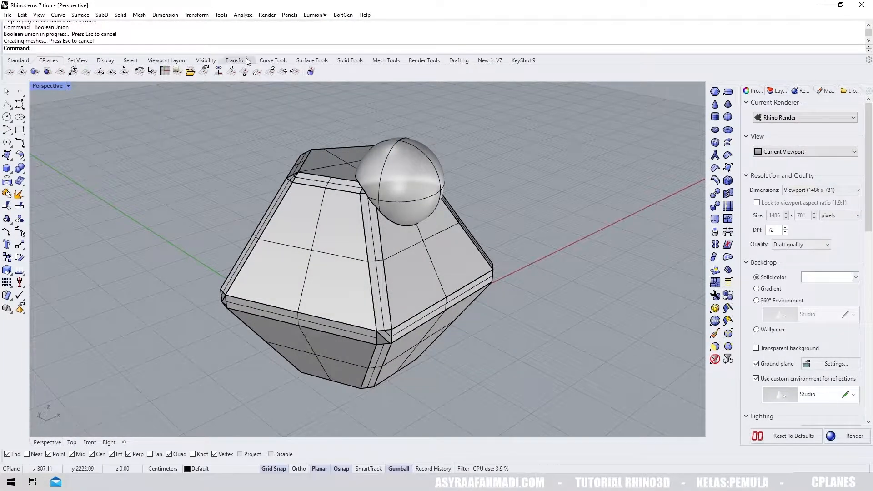
left_click(18, 60)
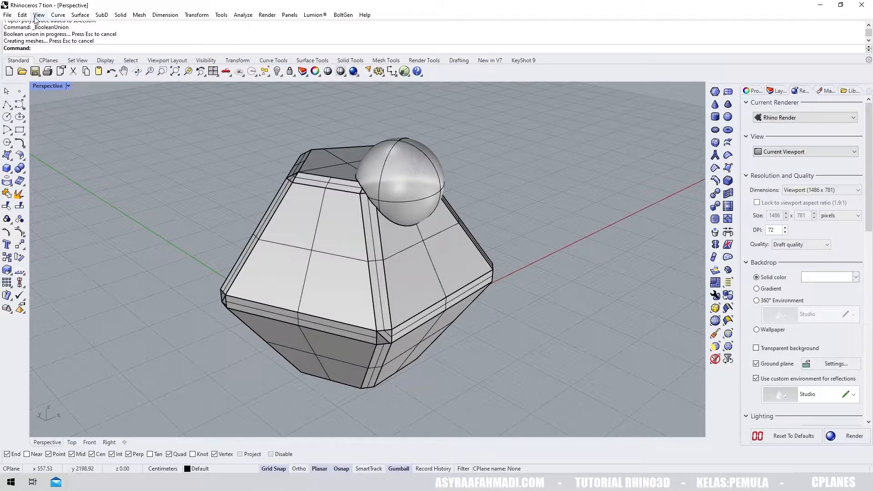
left_click(39, 15)
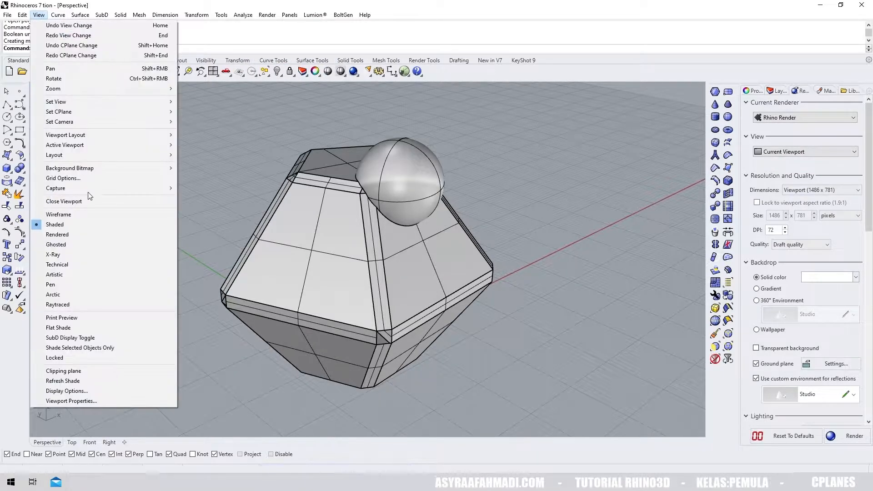
mouse_move(139, 112)
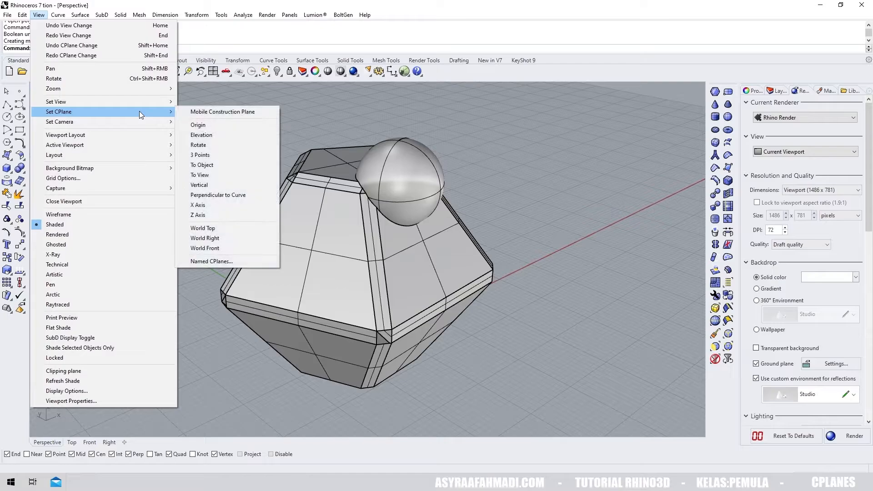
key("Escape")
key("Escape")
left_click(68, 86)
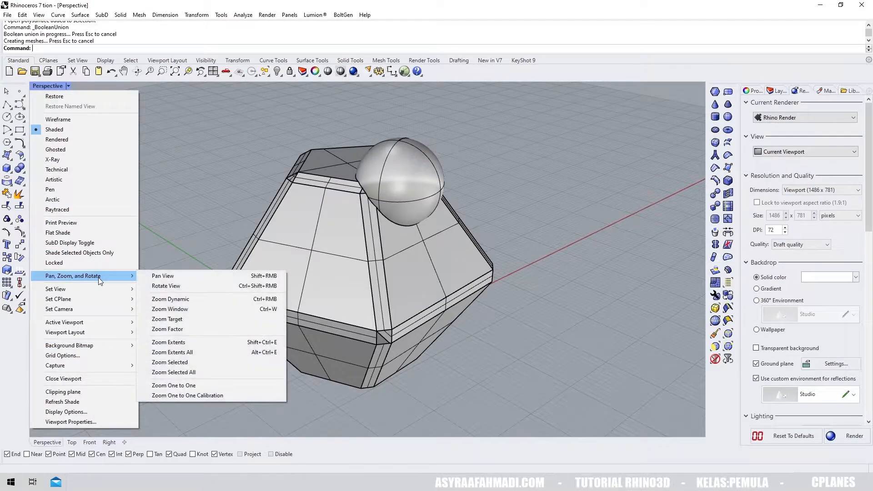
mouse_move(117, 299)
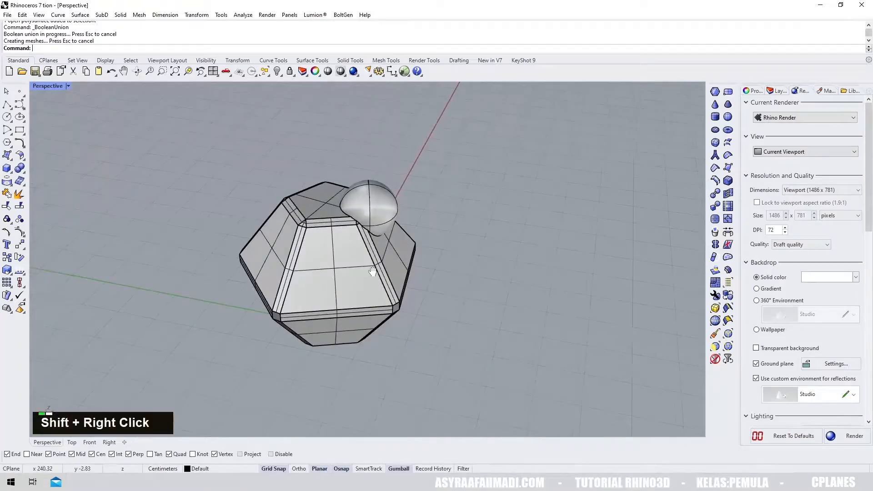
right_click_drag(372, 271, 404, 259, "shift")
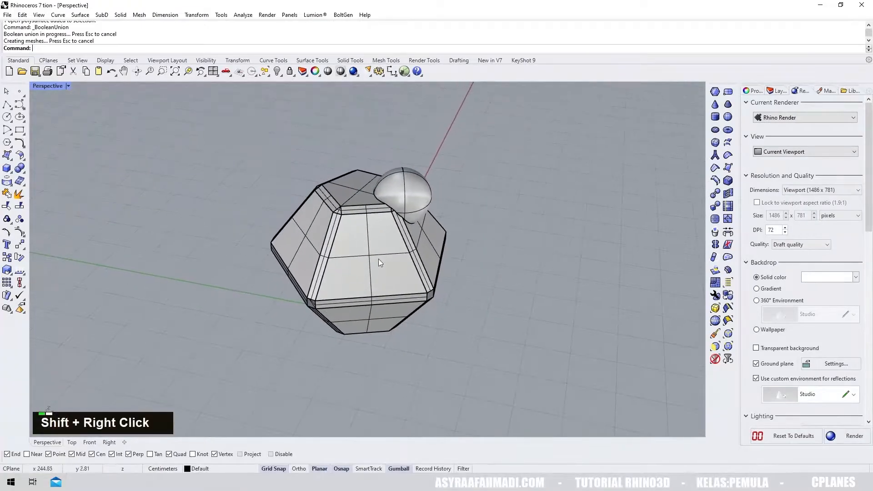
left_click(49, 62)
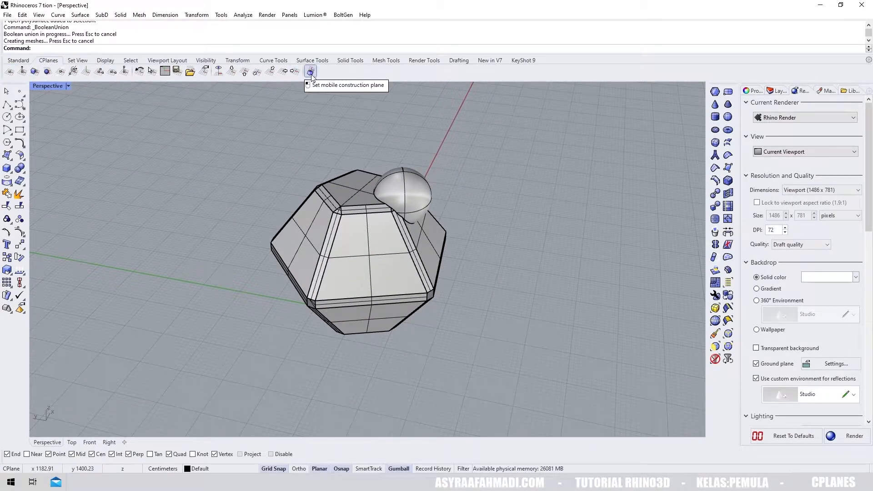
right_click_drag(255, 191, 277, 166)
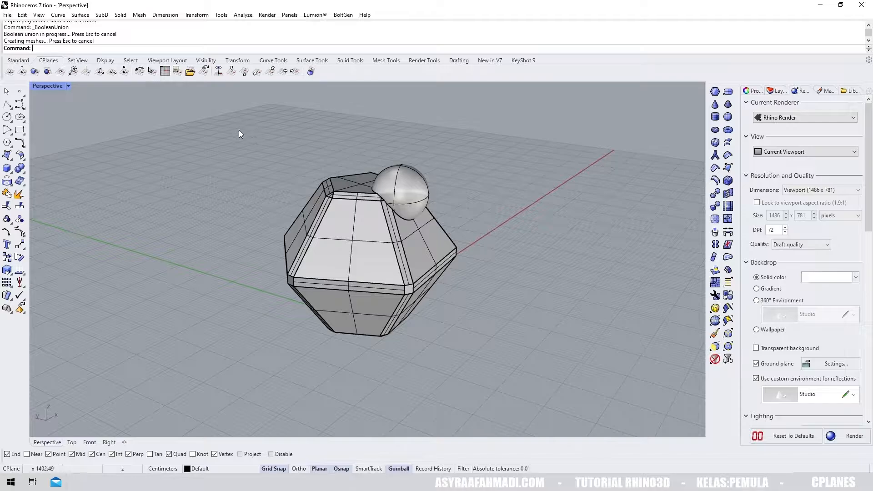
Hide the polysurface so only the construction plane grid is displayed in the Perspective viewport.
scroll(240, 133, "down", 3)
right_click_drag(576, 225, 335, 298, "shift")
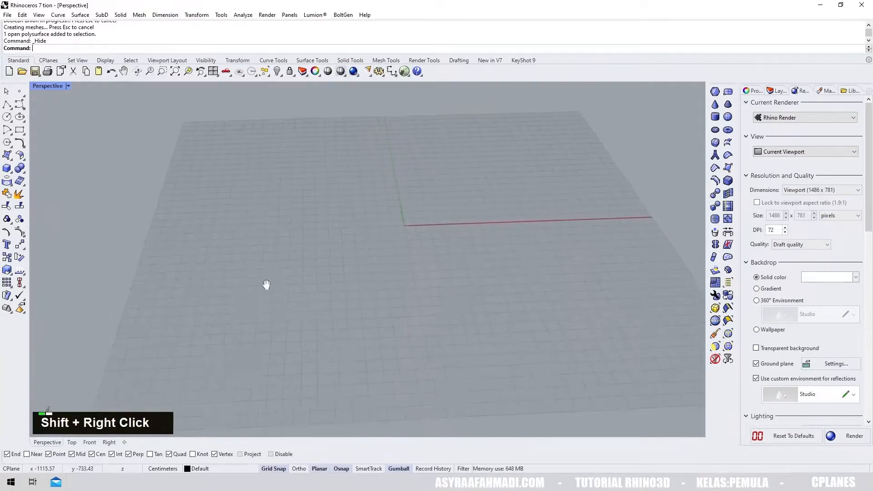
right_click_drag(267, 287, 276, 263, "shift")
Examine the default construction plane grid and axes in the Top, Front and Right views.
left_click(72, 442)
scroll(369, 307, "down", 2)
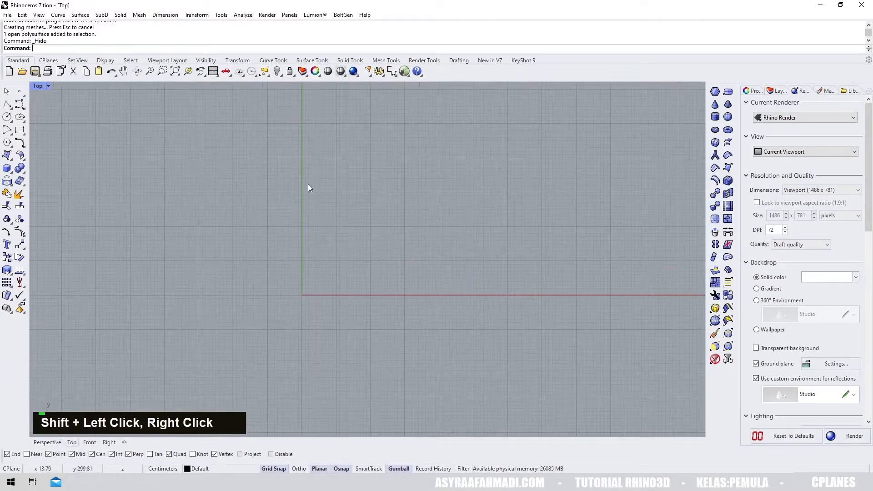
right_click_drag(320, 189, 338, 201, "shift")
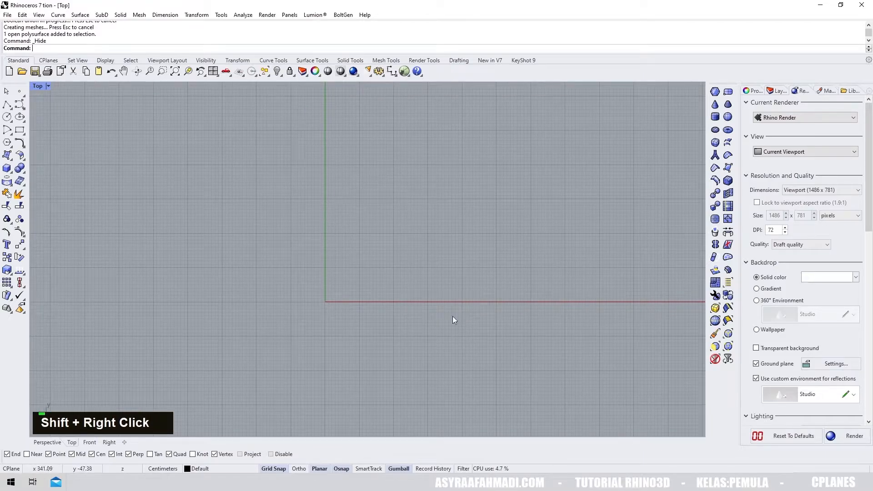
right_click_drag(452, 298, 486, 293, "shift")
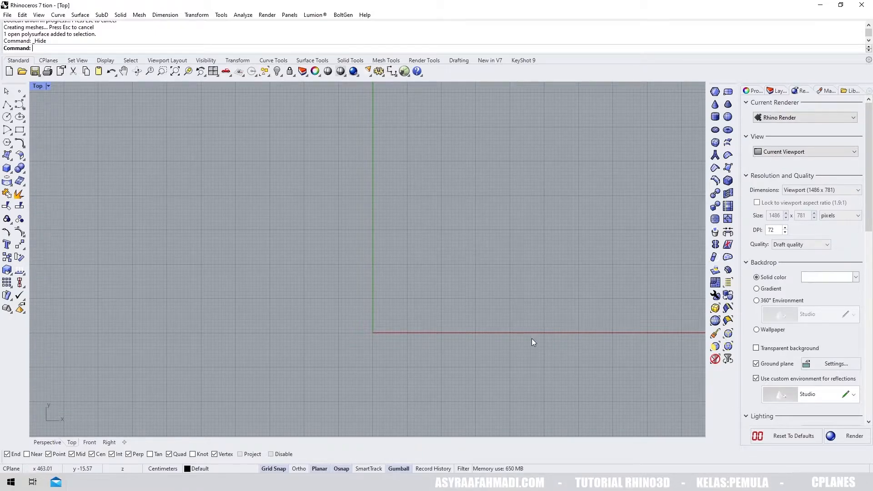
left_click(89, 442)
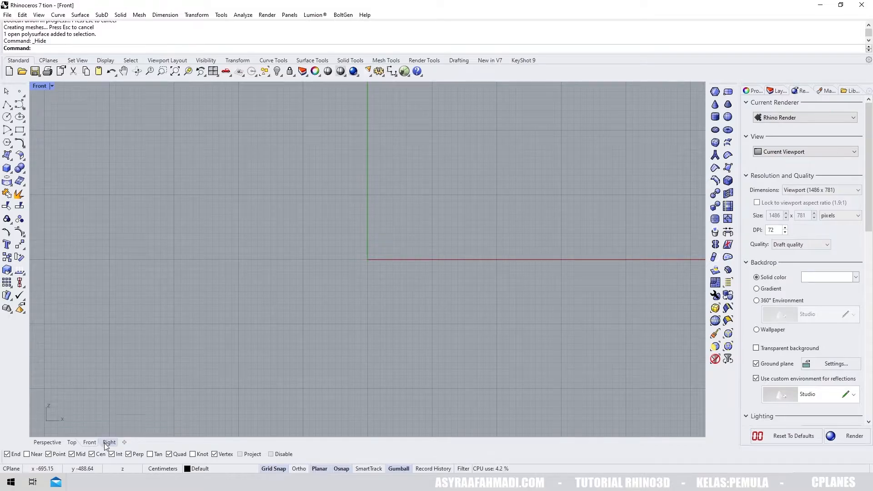
left_click(106, 443)
scroll(396, 316, "down", 4)
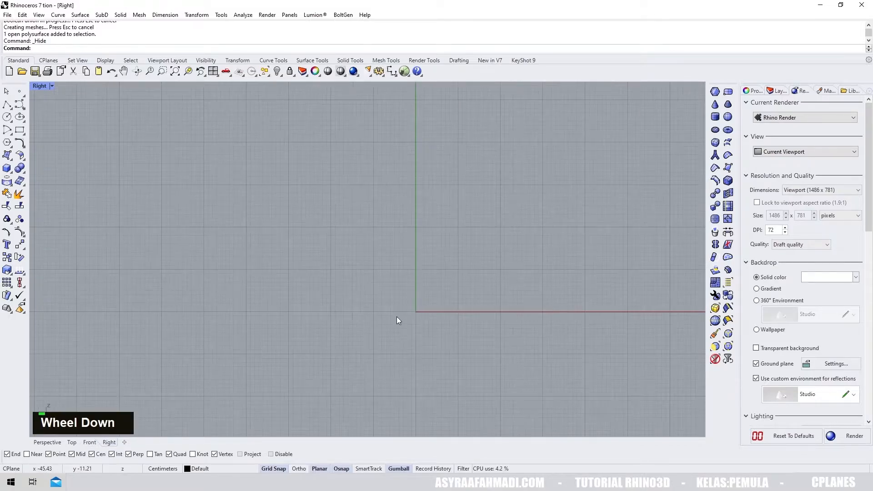
right_click_drag(485, 307, 446, 295, "shift")
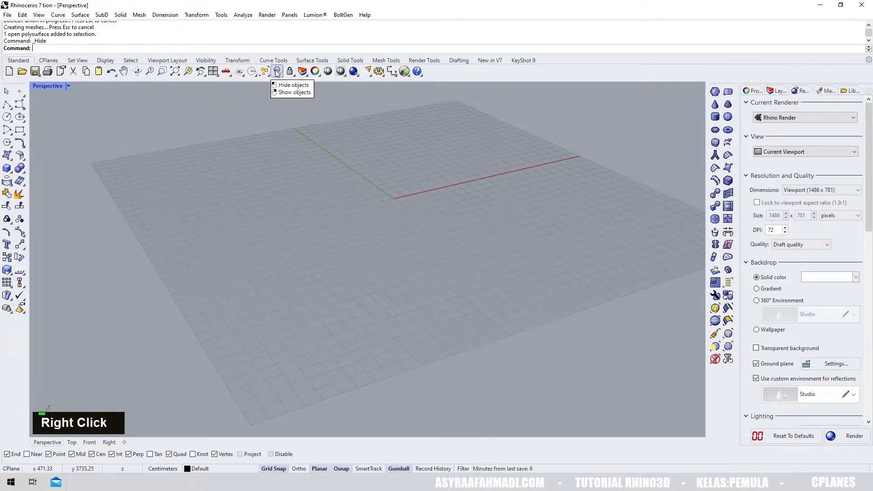
Show the hidden polysurface again in the Perspective viewport.
left_click(277, 72)
scroll(381, 207, "up", 3)
right_click_drag(381, 206, 383, 249, "shift")
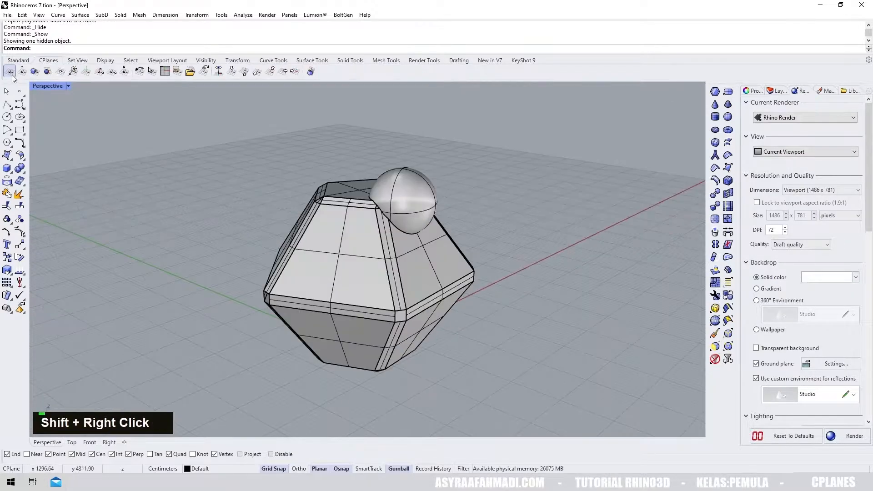
Set the CPlane origin at a corner of the polysurface's top face.
left_click(10, 71)
right_click_drag(373, 153, 371, 159)
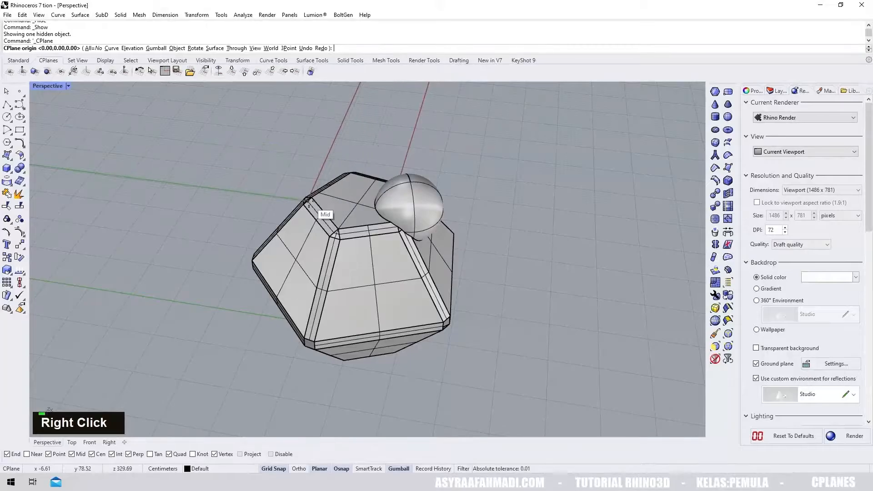
scroll(306, 197, "up", 3)
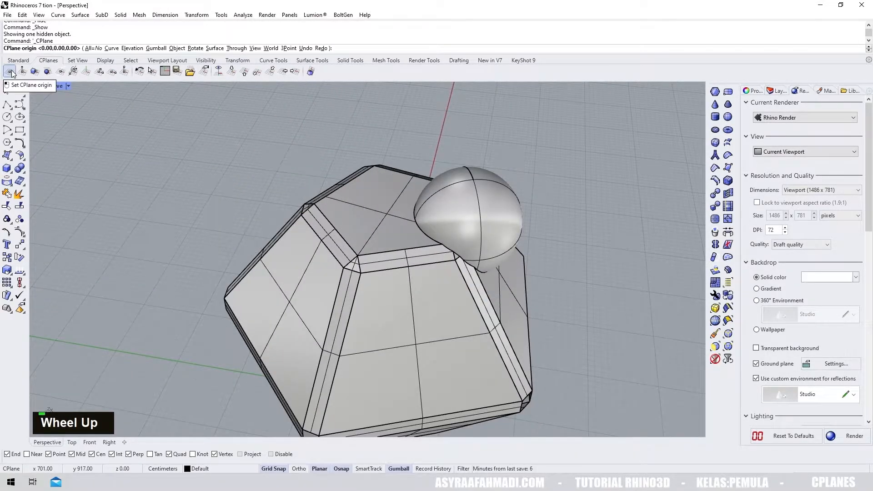
scroll(391, 233, "down", 3)
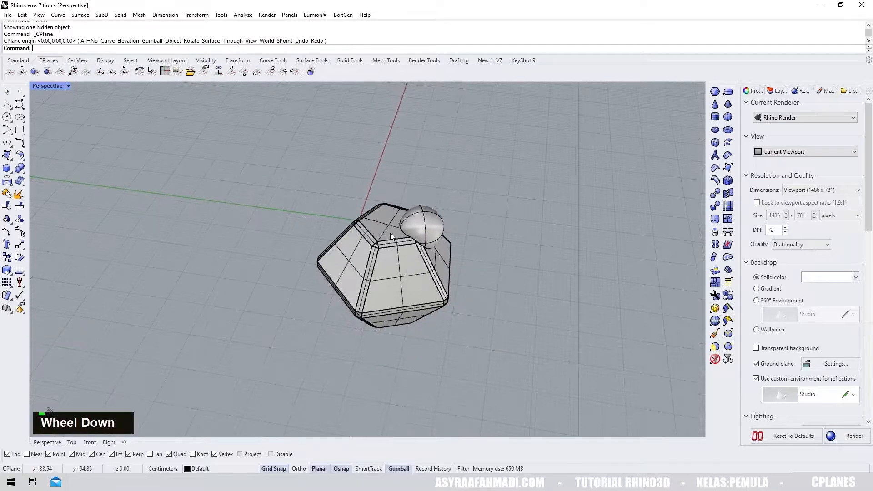
right_click_drag(390, 233, 407, 233)
scroll(409, 233, "up", 3)
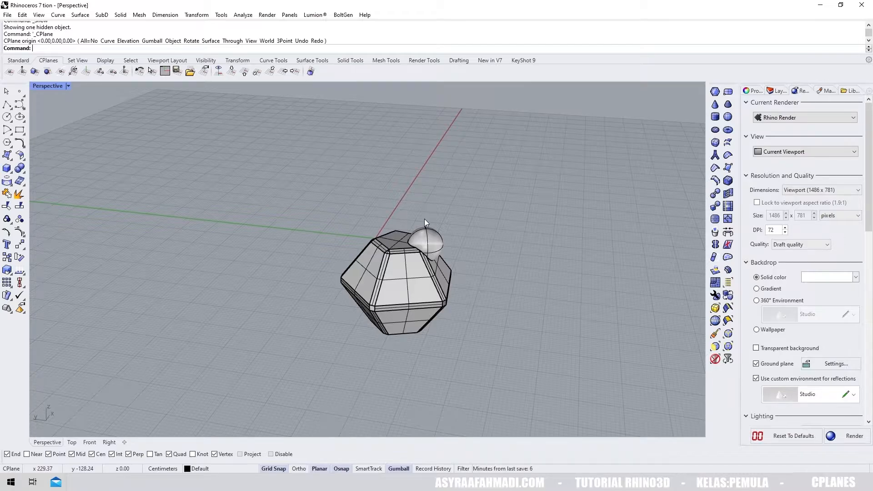
Move the polysurface along the X axis, well beyond the edge of the construction plane grid.
right_click_drag(425, 222, 320, 217)
scroll(454, 232, "down", 3)
scroll(290, 217, "down", 3)
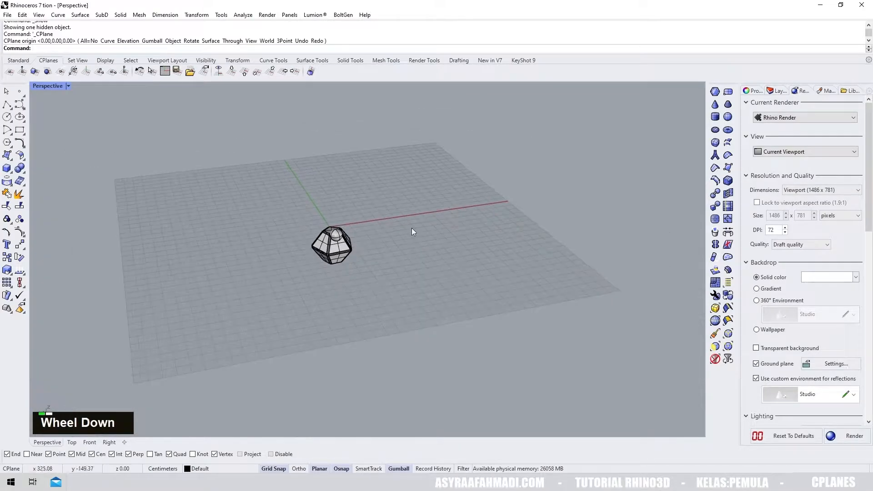
right_click_drag(411, 228, 393, 239, "shift")
scroll(576, 202, "down", 4)
right_click_drag(551, 225, 457, 230, "shift")
left_click(283, 246)
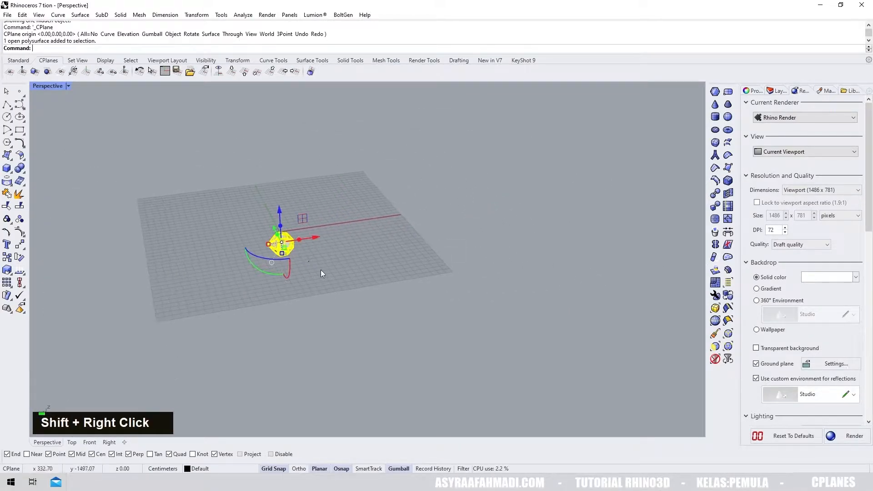
left_click_drag(315, 238, 652, 189)
left_click(571, 262)
Set the CPlane origin at a top-face corner of the relocated polysurface.
right_click_drag(571, 262, 455, 278)
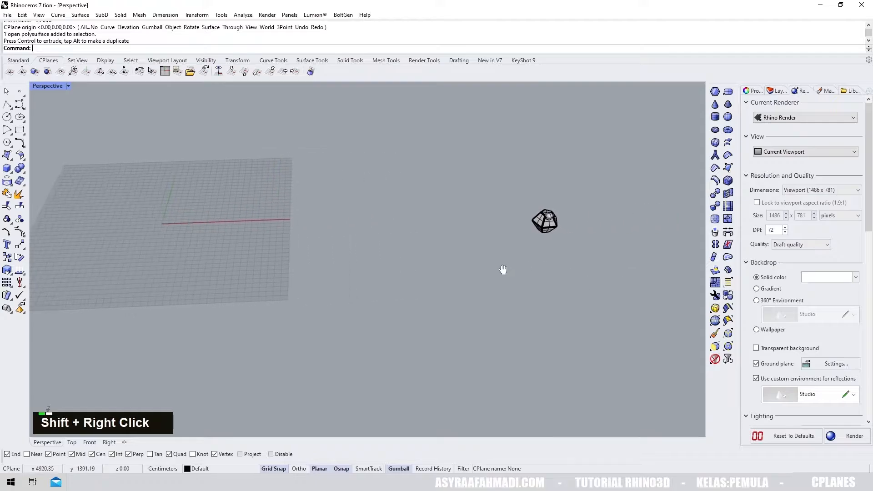
scroll(563, 217, "up", 5)
scroll(512, 220, "down", 6)
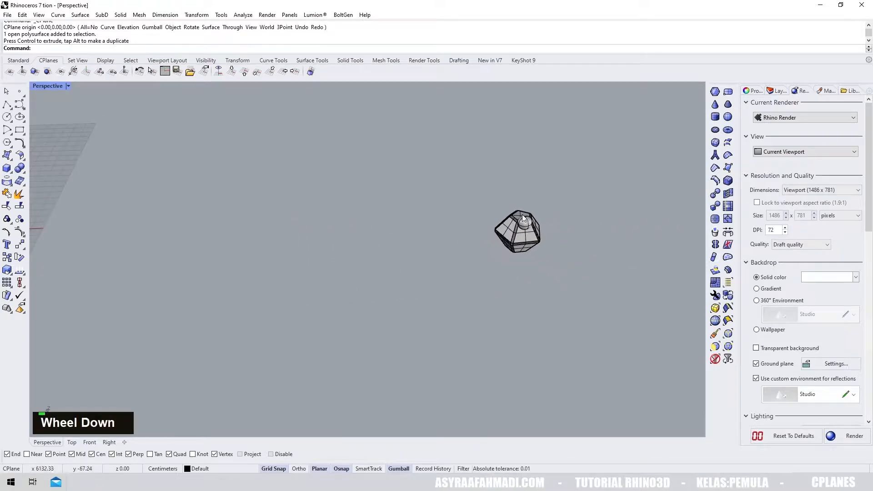
right_click_drag(512, 220, 497, 186)
scroll(496, 183, "up", 6)
right_click_drag(510, 221, 399, 226, "shift")
right_click(399, 224)
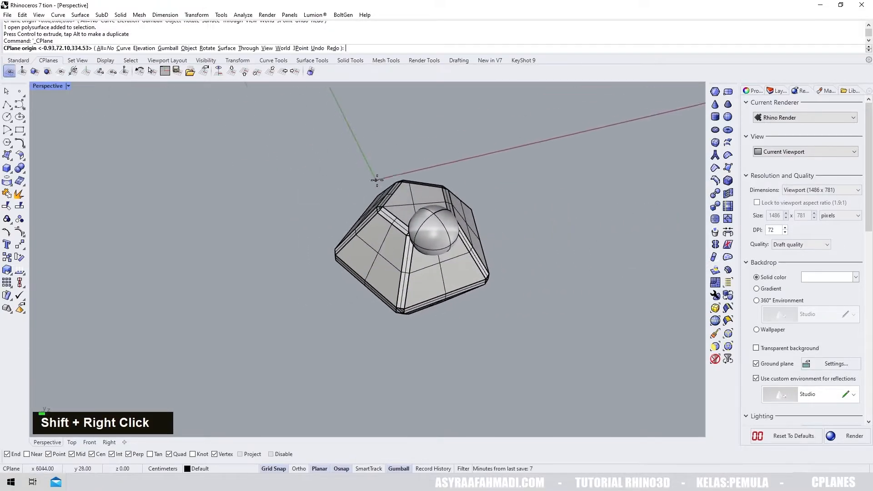
left_click(402, 181)
Reset the Perspective viewport's construction plane to World Top.
scroll(483, 208, "down", 3)
right_click_drag(483, 207, 499, 225)
scroll(484, 220, "down", 3)
scroll(474, 220, "up", 3)
scroll(475, 218, "down", 4)
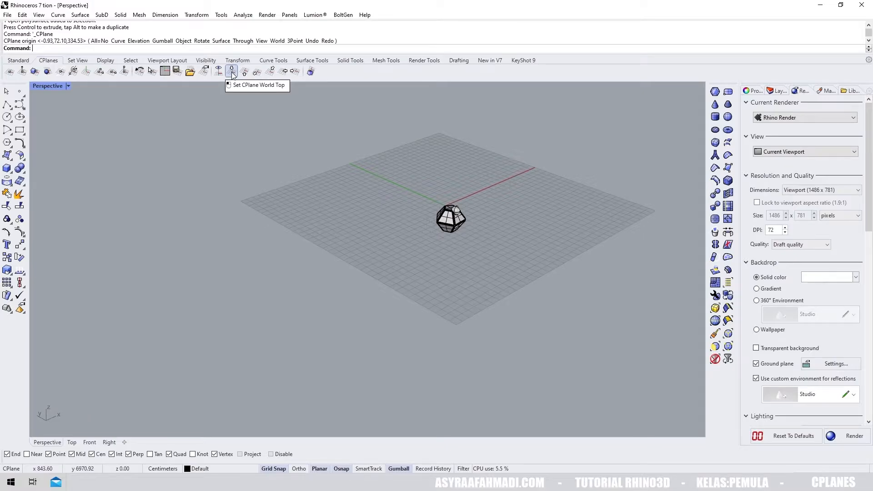
left_click(231, 72)
scroll(344, 203, "down", 3)
right_click_drag(343, 202, 340, 242)
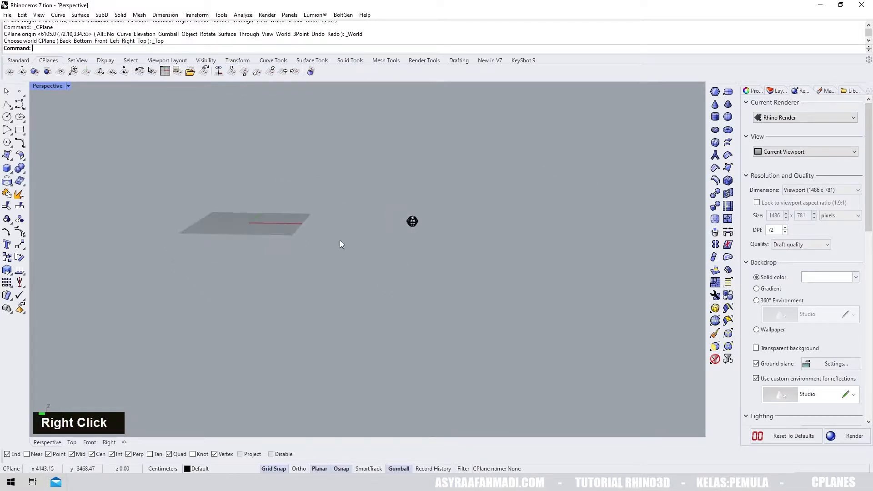
Move the polysurface back along the X axis to the world origin on the grid.
scroll(247, 214, "up", 3)
right_click_drag(218, 230, 348, 279, "shift")
left_click_drag(558, 142, 694, 209)
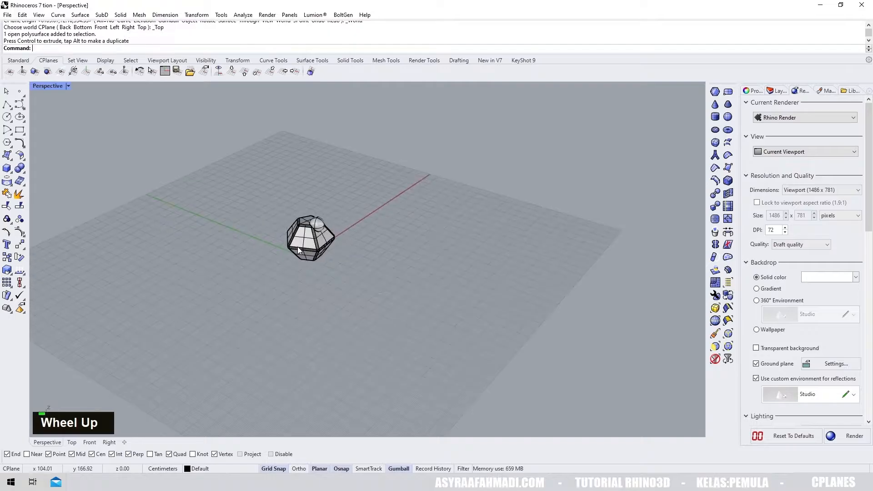
right_click_drag(278, 246, 325, 252, "shift")
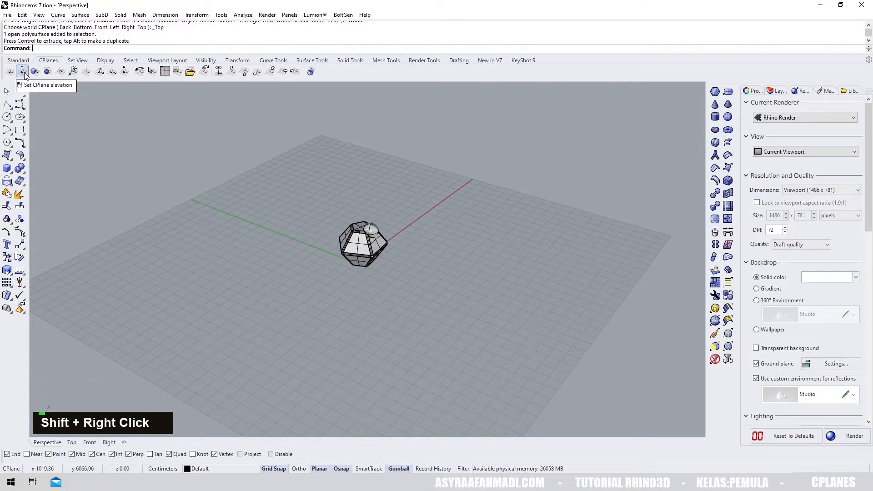
Raise the construction plane by an elevation of 500 cm above the World Top plane.
left_click(22, 71)
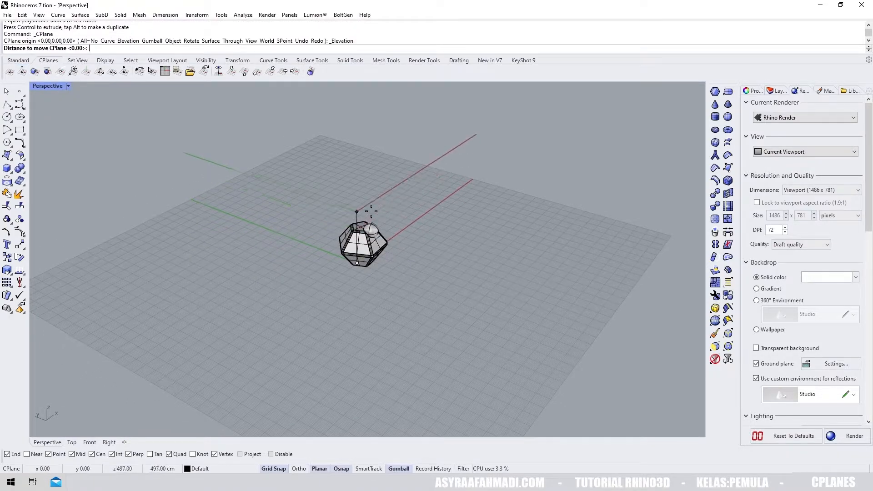
mouse_move(361, 205)
right_mouse_down()
mouse_move(360, 195)
mouse_move(374, 230)
mouse_move(353, 212)
right_mouse_up()
scroll(373, 230, "up", 3)
scroll(353, 212, "down", 2)
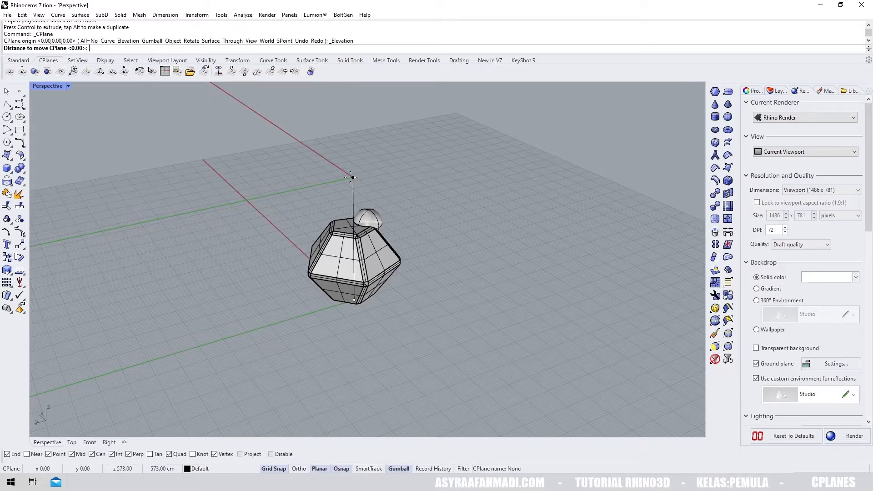
type("500")
key("Return")
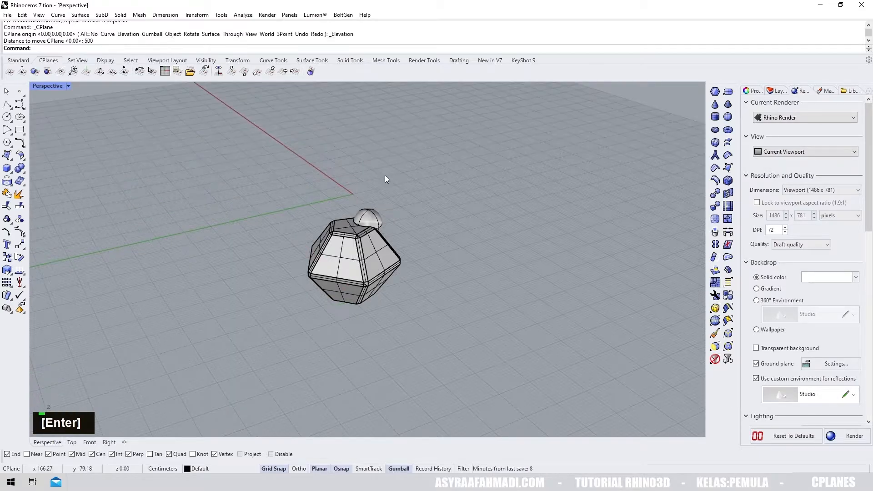
scroll(385, 175, "down", 3)
right_click_drag(416, 189, 425, 209)
key("ctrl+z")
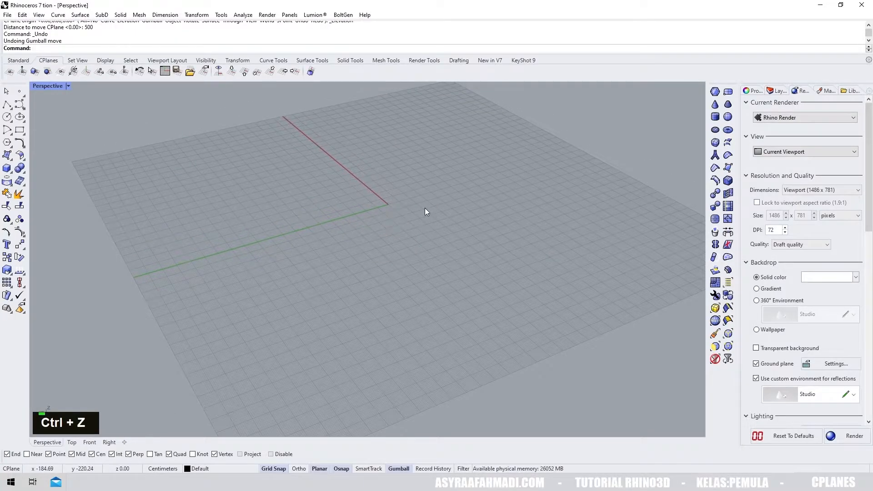
key("ctrl+y")
Return the construction plane from its raised elevation to World Top.
right_click_drag(361, 231, 351, 302)
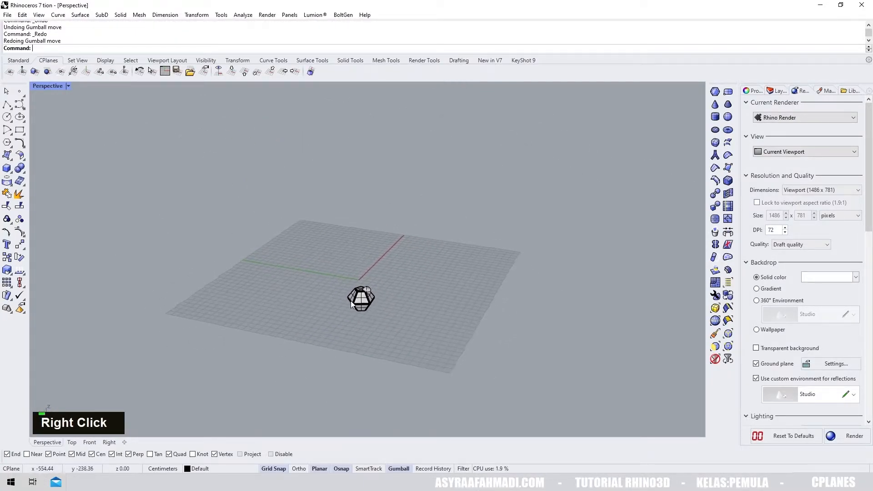
left_click(232, 72)
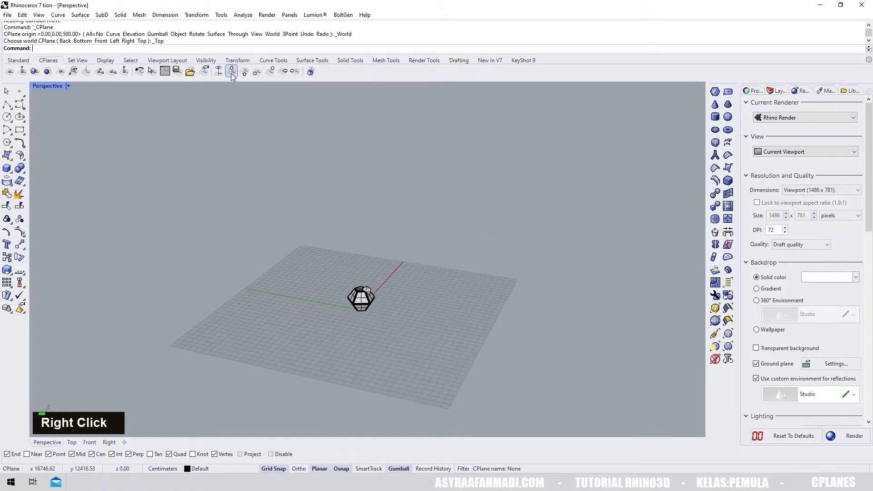
right_click_drag(366, 250, 400, 254)
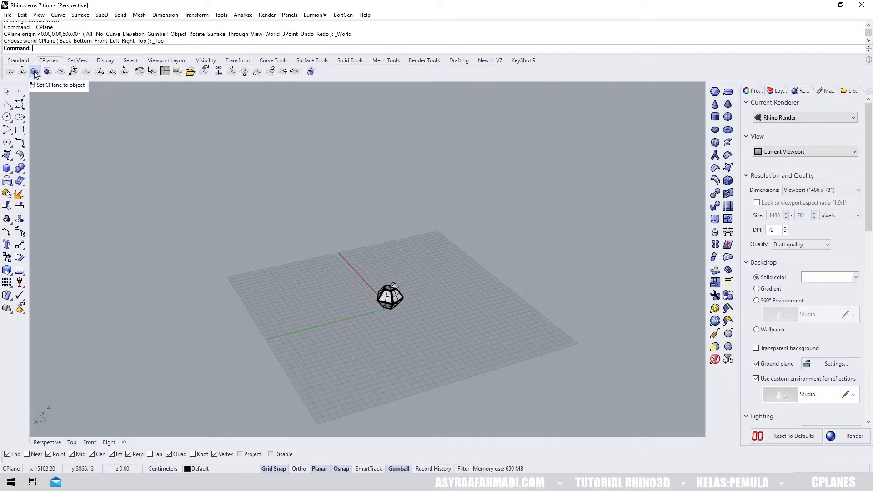
Try drawing a corner-to-corner box with World Top active, starting from an edge midpoint of the polysurface's slanted upper face.
scroll(426, 302, "up", 5)
right_click_drag(427, 302, 406, 167, "shift")
scroll(463, 231, "up", 3)
scroll(465, 233, "down", 3)
scroll(395, 214, "up", 2)
scroll(402, 214, "down", 2)
scroll(424, 203, "up", 3)
scroll(420, 198, "up", 4)
right_click_drag(491, 208, 406, 200)
left_click(8, 168)
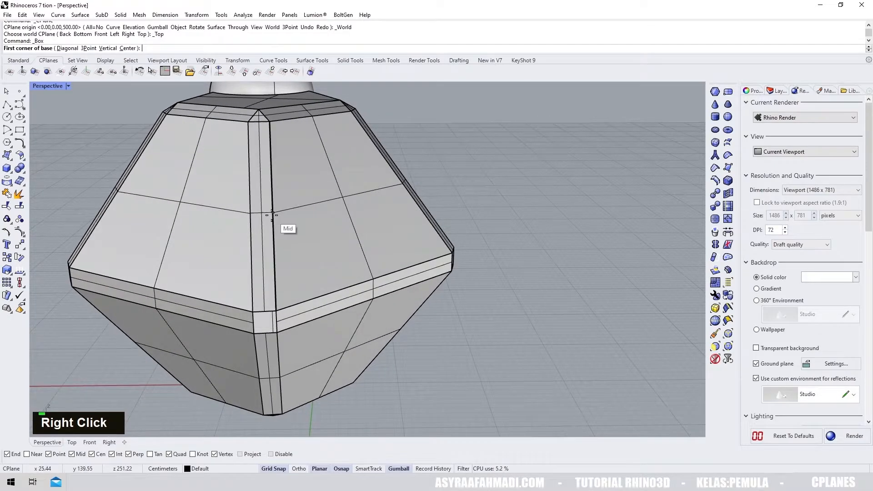
left_click(263, 213)
scroll(471, 297, "down", 3)
right_click_drag(473, 303, 435, 309)
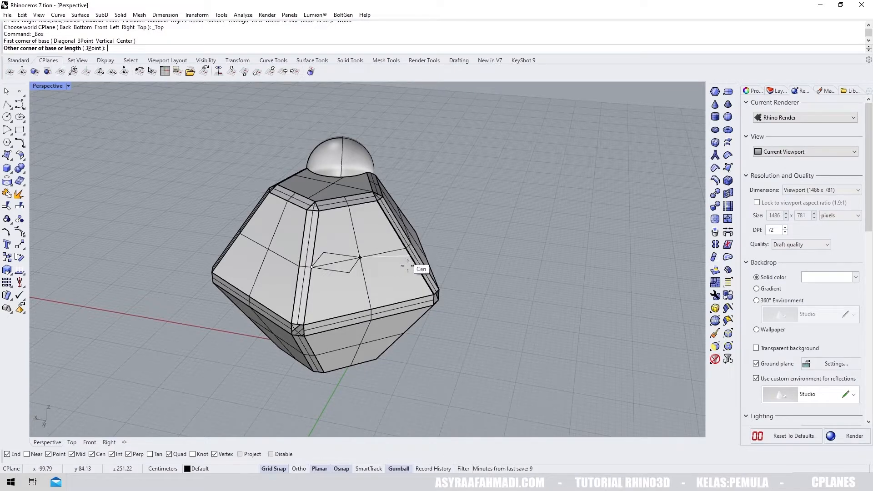
right_click_drag(406, 256, 436, 355)
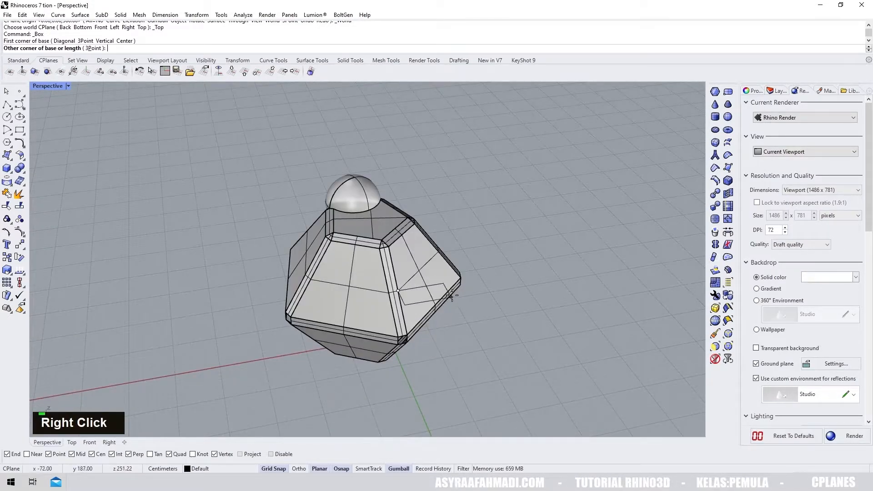
left_click(441, 256)
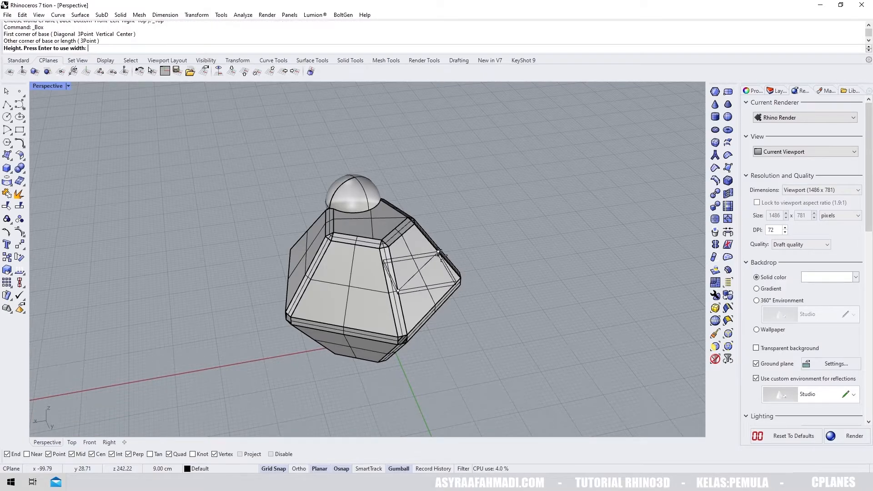
right_click_drag(478, 296, 483, 321)
left_click(467, 306)
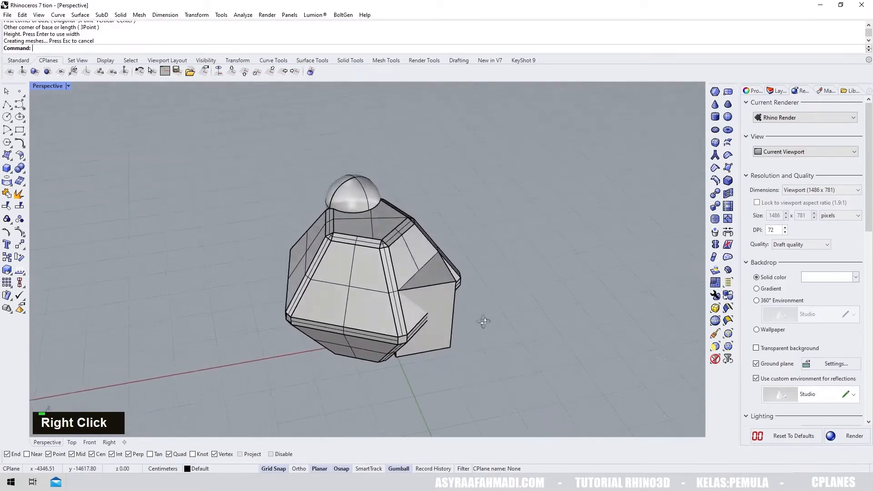
Delete the box drawn against the slanted face.
scroll(442, 271, "up", 7)
right_click_drag(480, 284, 412, 284)
left_click(411, 283)
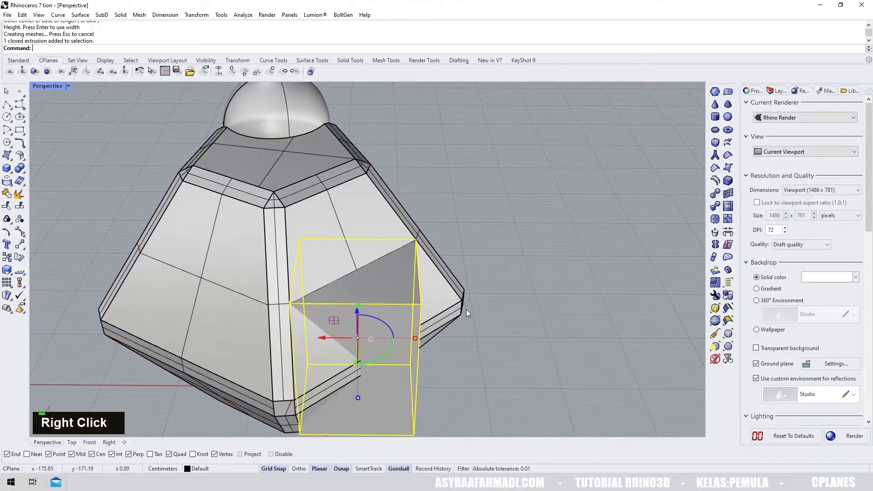
key("Delete")
scroll(465, 309, "down", 5)
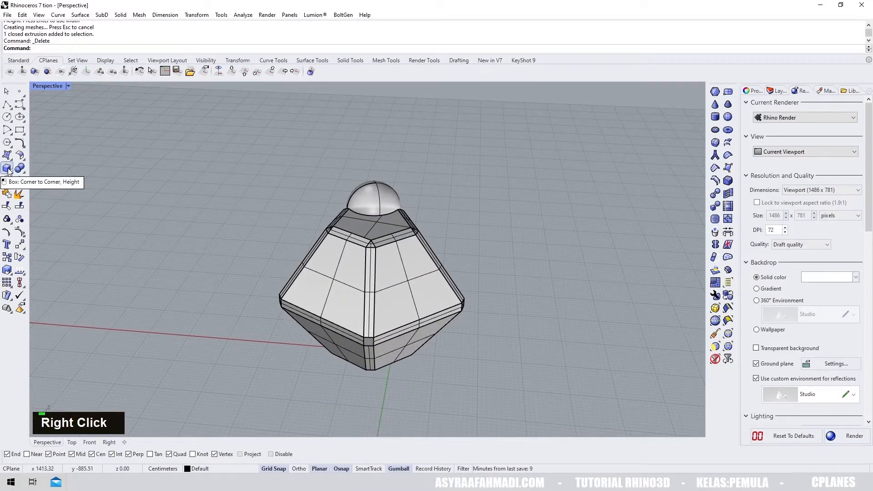
Orient the construction plane to the polysurface's slanted upper face using Set CPlane to Object.
right_click_drag(406, 280, 399, 260, "shift")
scroll(399, 260, "down", 4)
right_click_drag(399, 260, 392, 226)
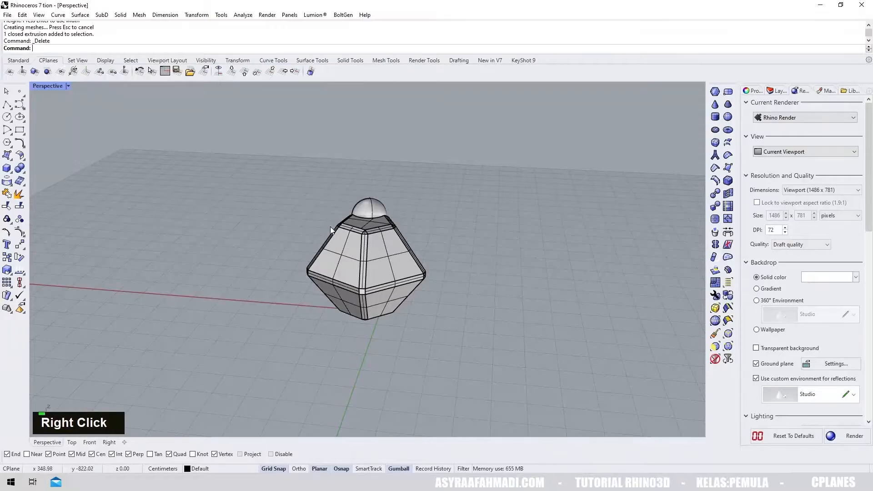
left_click(34, 71)
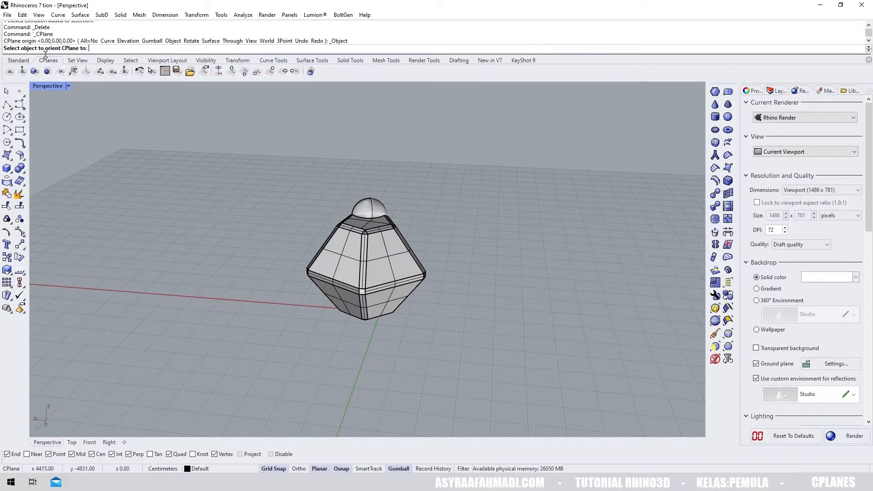
scroll(359, 244, "up", 5)
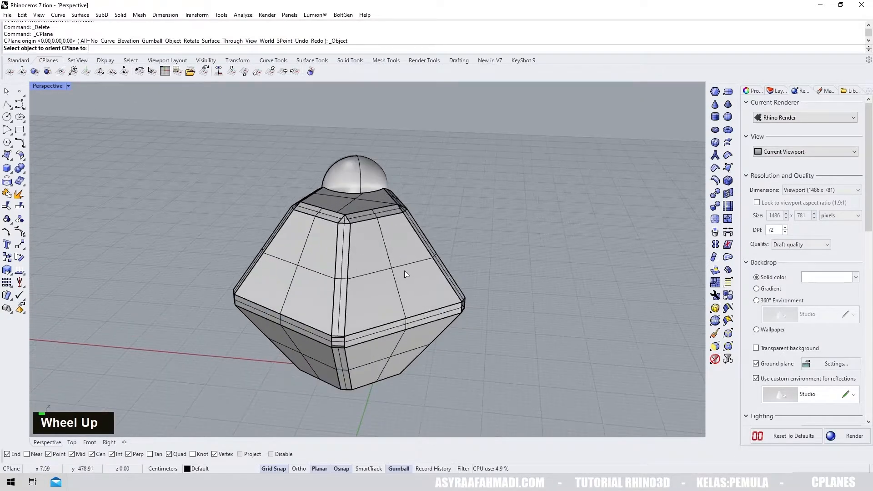
key("Escape")
Draw a corner-to-corner box based on the slanted upper face, extending outward about 169 cm along the construction plane's Z axis.
scroll(401, 266, "down", 3)
right_click_drag(401, 266, 414, 220)
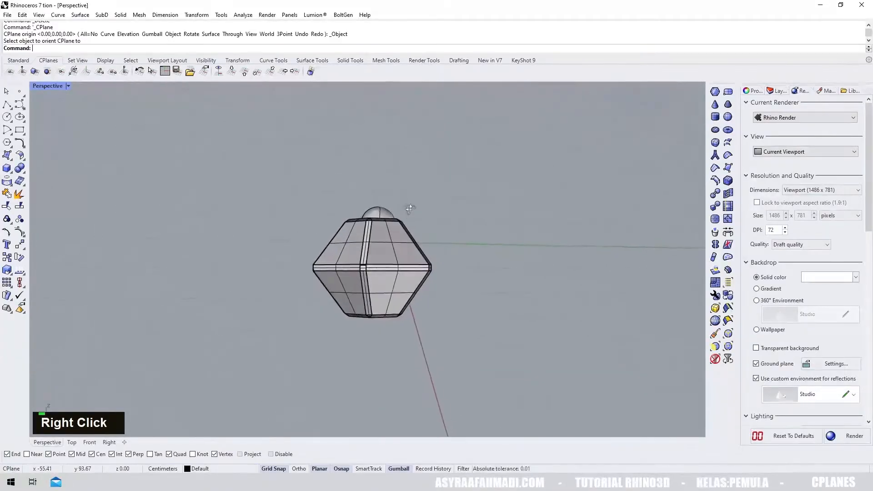
scroll(414, 221, "down", 3)
right_click_drag(417, 156, 511, 262)
scroll(363, 222, "up", 4)
scroll(495, 248, "up", 3)
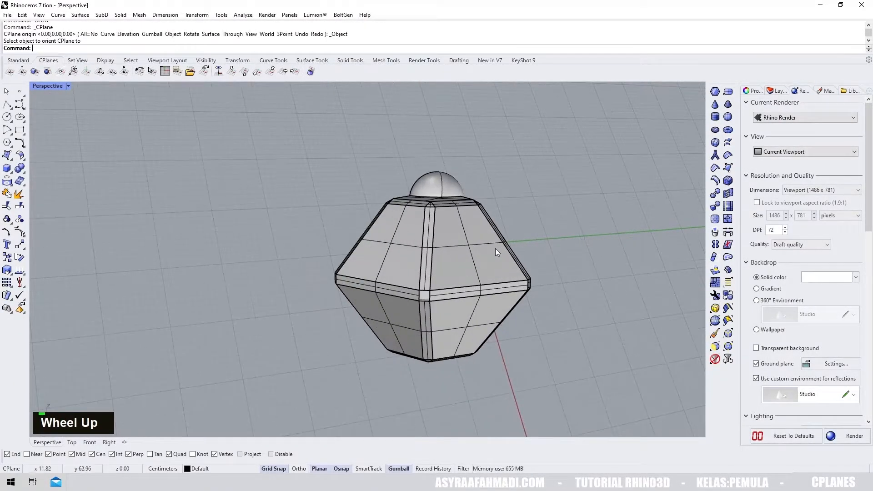
left_click(7, 169)
right_click_drag(409, 232, 332, 281)
left_click(307, 286)
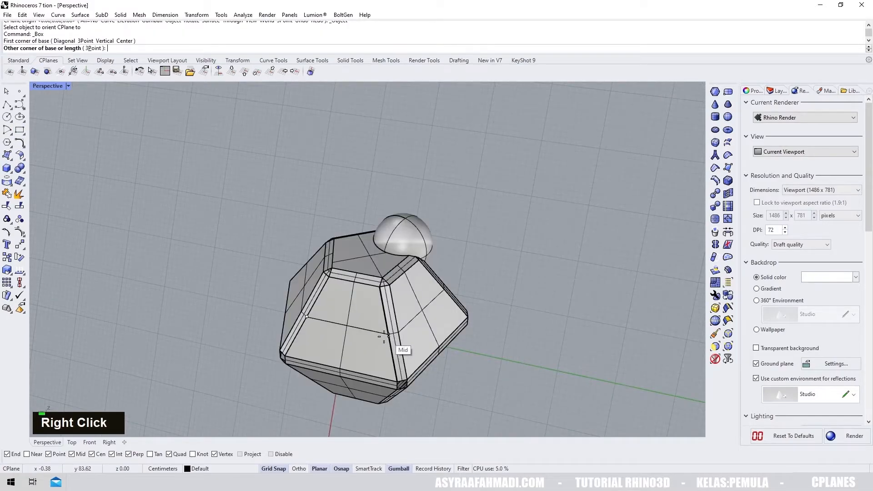
scroll(390, 335, "up", 4)
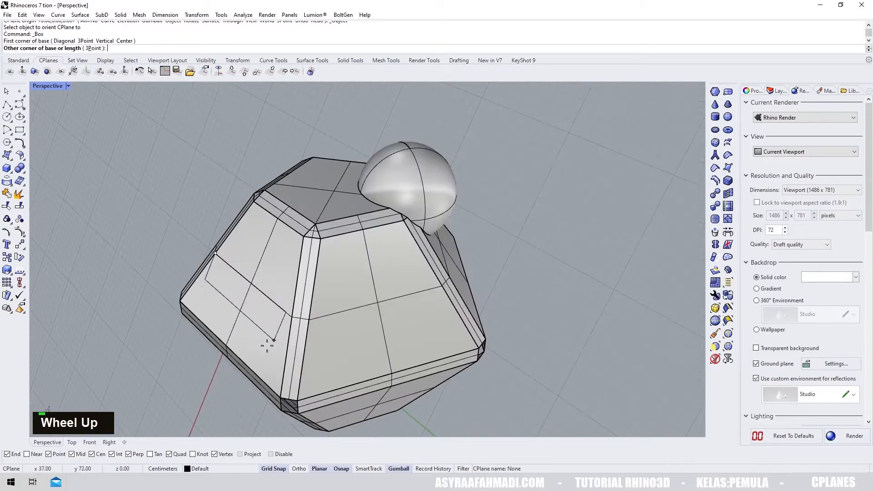
left_click(226, 345)
right_click_drag(226, 345, 304, 285, "shift")
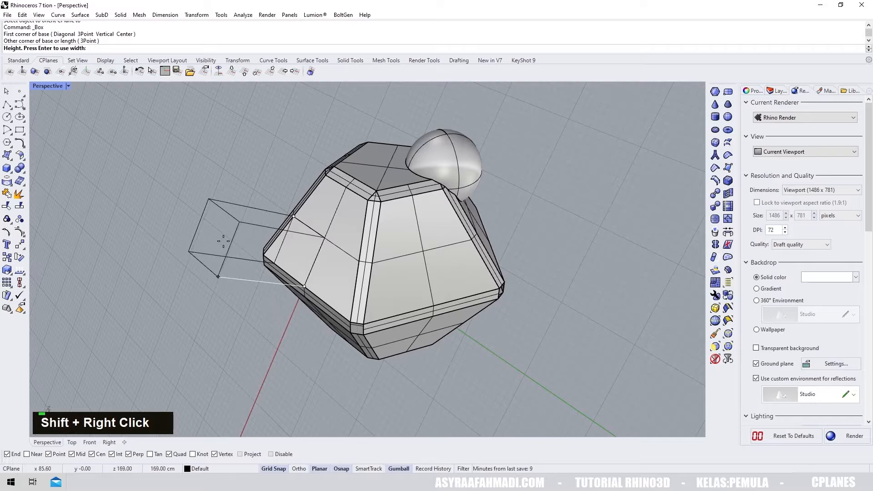
left_click(221, 239)
Select the tilted box and slide it slightly toward the polysurface along the gumball's Z axis.
right_click_drag(264, 231, 455, 209)
mouse_move(454, 209)
right_mouse_down("shift")
mouse_move(450, 235)
mouse_move(443, 218)
right_mouse_up("shift")
left_click(449, 231)
scroll(443, 210, "up", 2)
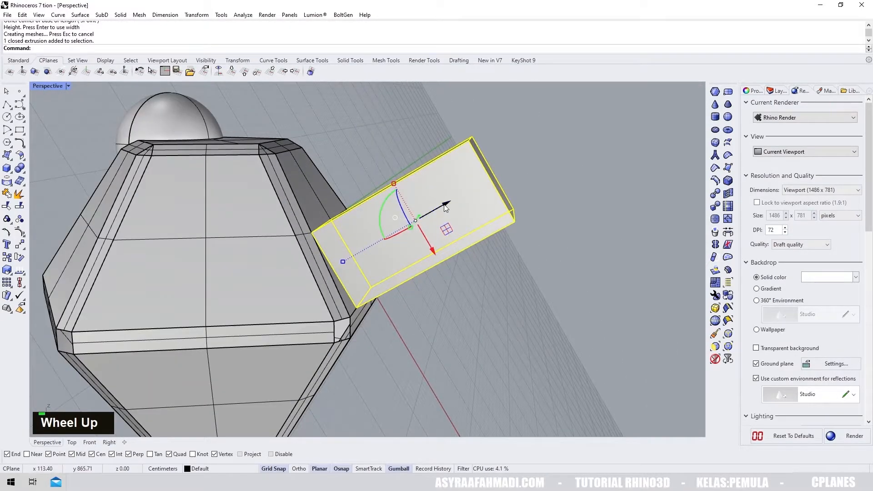
scroll(452, 205, "down", 5)
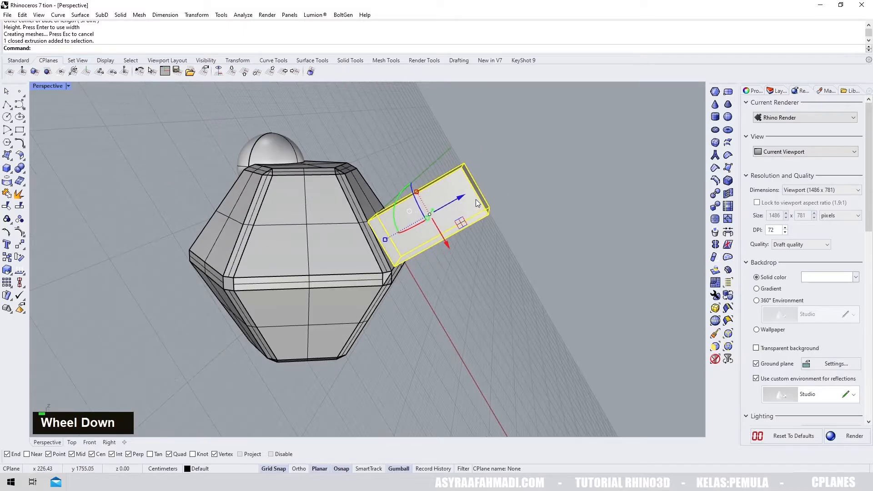
right_click_drag(476, 199, 478, 210)
left_click_drag(461, 186, 439, 199)
left_click(489, 236)
Select the tilted box and check the gumball alignment options, including Align to CPlane.
right_click_drag(489, 235, 518, 238)
left_click(448, 218)
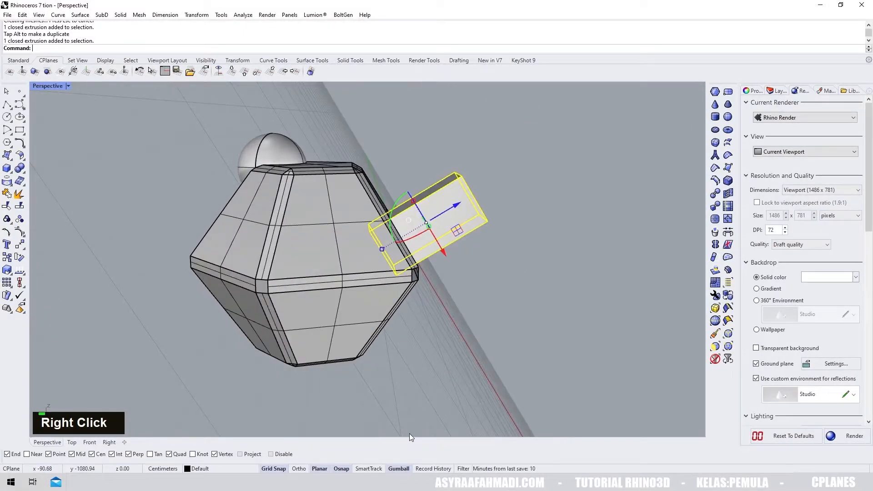
right_click(396, 469)
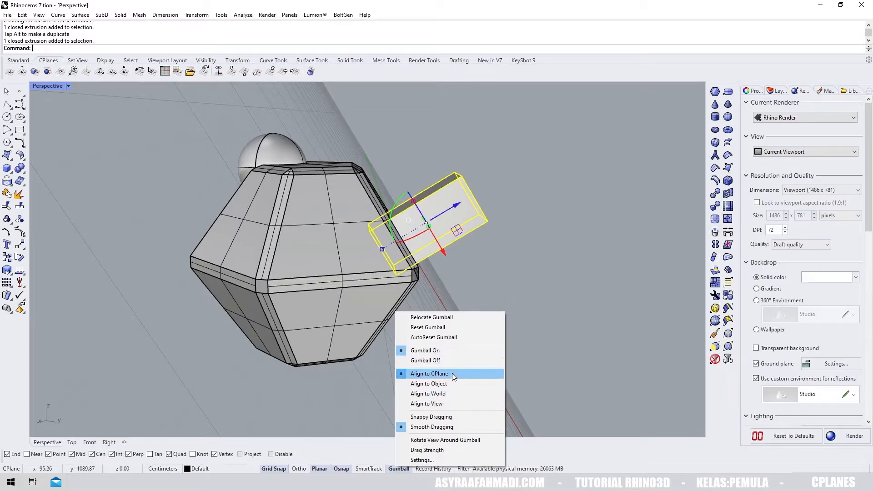
right_click(487, 241)
Reselect the tilted box and shift it again with the gumball, perpendicular to the slanted face.
scroll(411, 211, "up", 3)
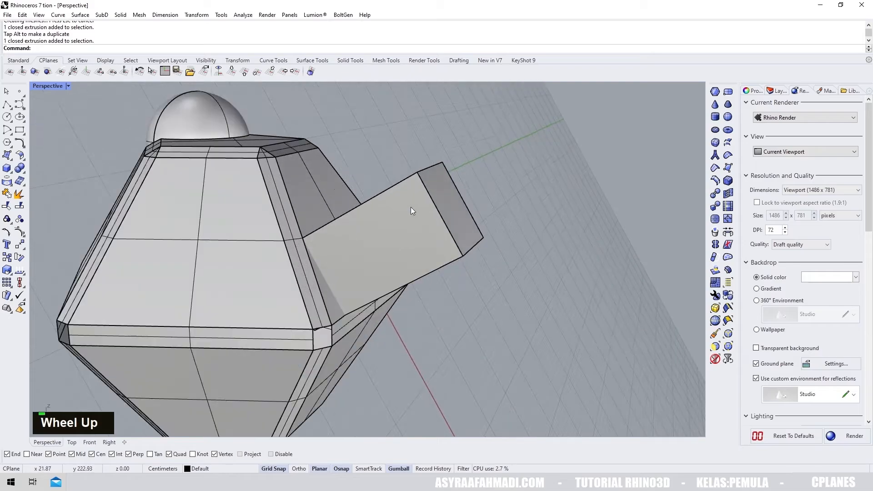
left_click(424, 219)
scroll(426, 223, "down", 5)
right_click_drag(425, 230, 477, 238)
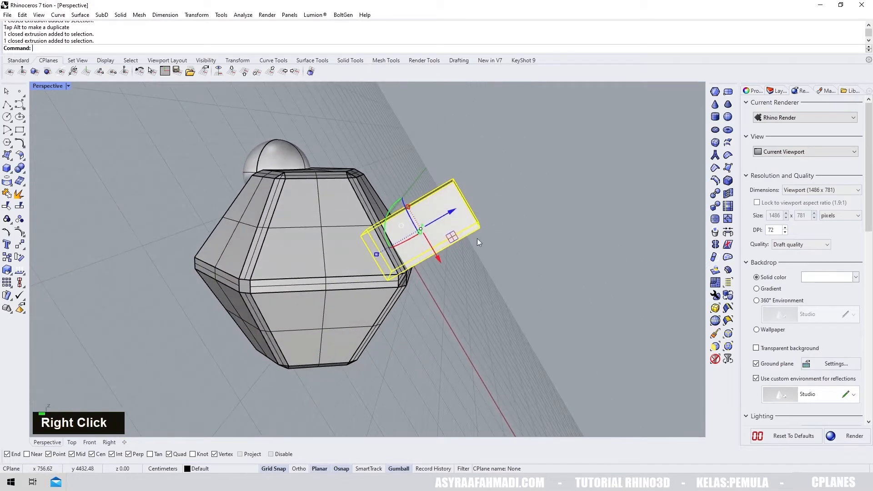
left_click_drag(448, 212, 460, 236)
left_click(460, 238)
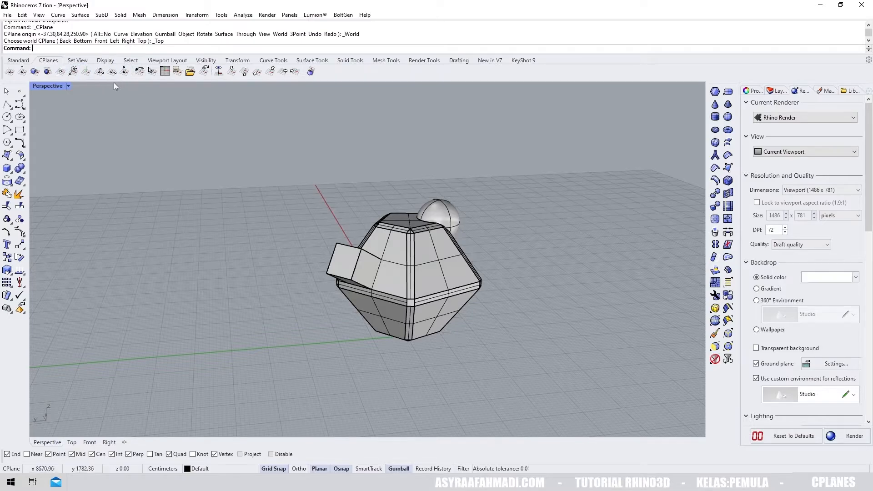
Switch the construction plane to World Bottom and back to World Top.
right_click(231, 73)
left_click(231, 74)
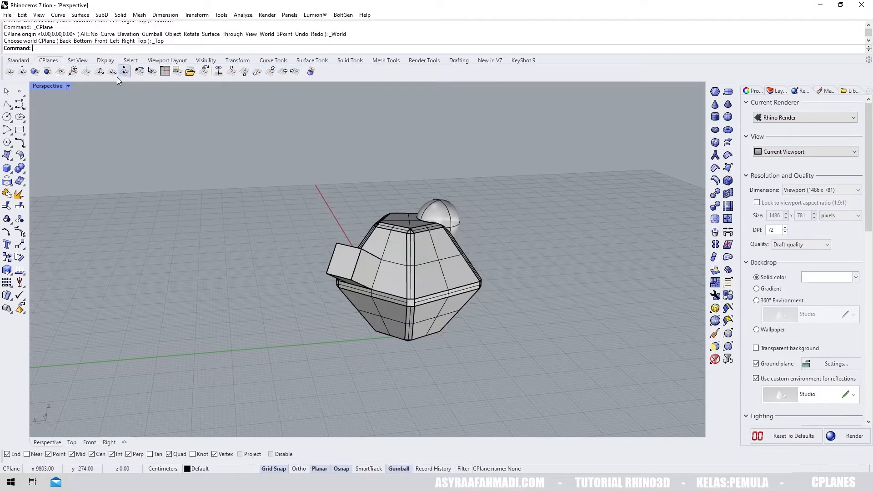
right_click_drag(308, 197, 290, 179)
scroll(361, 192, "down", 2)
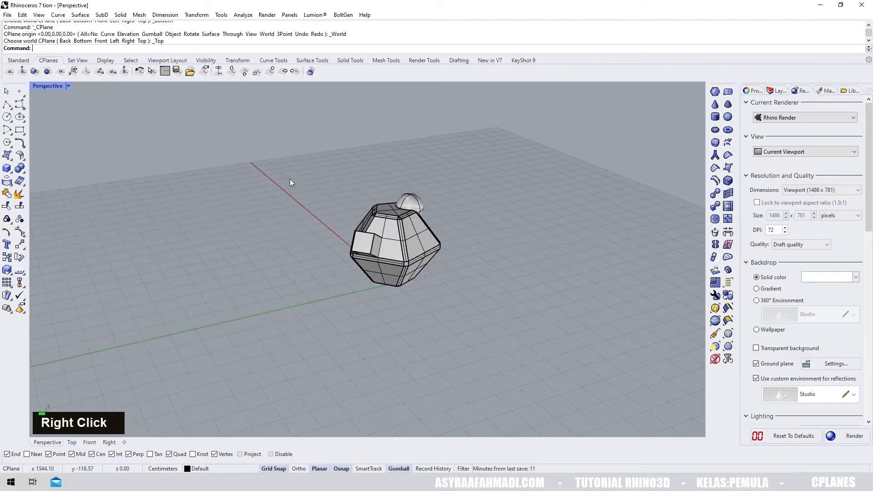
Open the Named CPlanes list, pick the World Top entry and close the list.
left_click(166, 72)
double_click(207, 149)
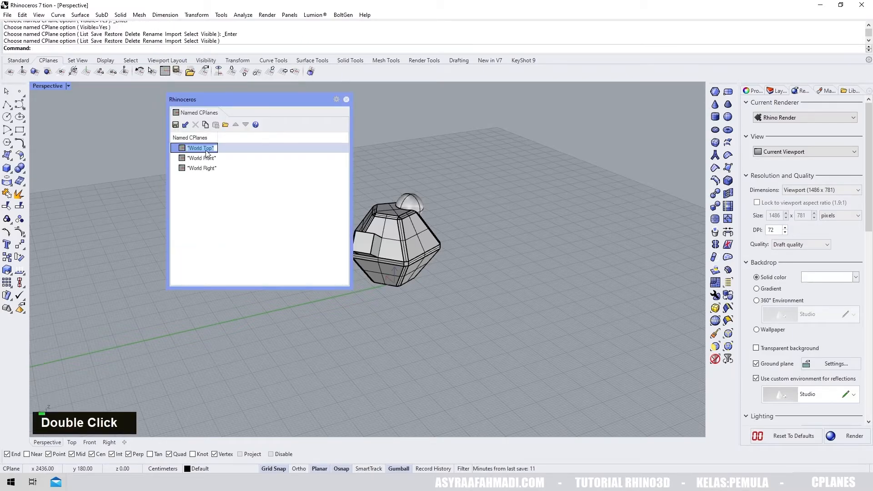
left_click(165, 72)
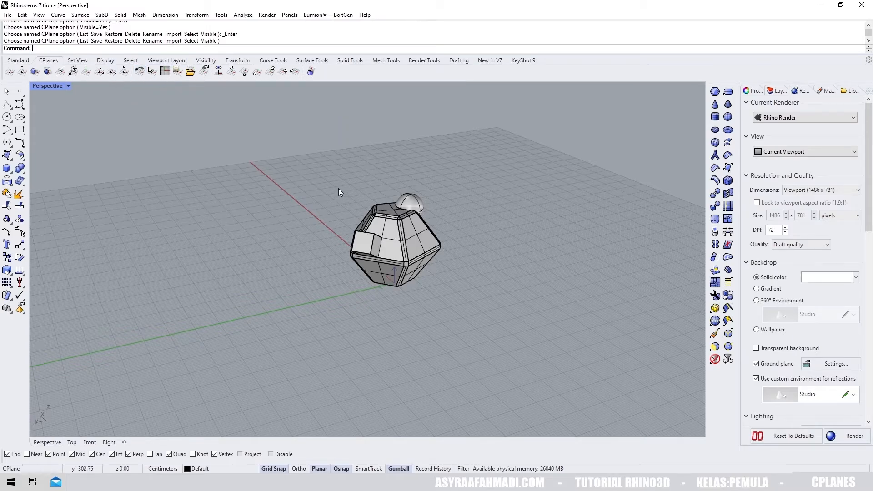
Orient the construction plane to the sphere's surface, picking the origin and X axis direction on the sphere.
right_click_drag(339, 192, 445, 222)
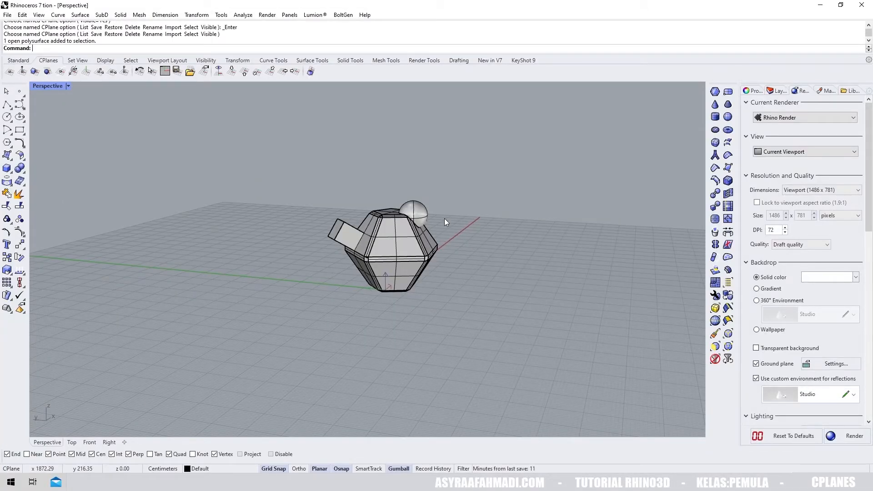
right_click_drag(445, 221, 387, 191)
left_click(48, 72)
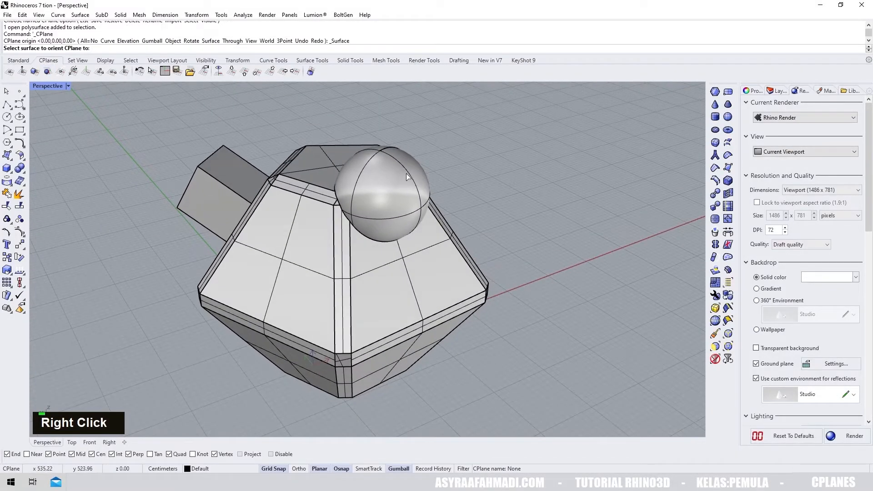
left_click(407, 177)
scroll(427, 199, "up", 2)
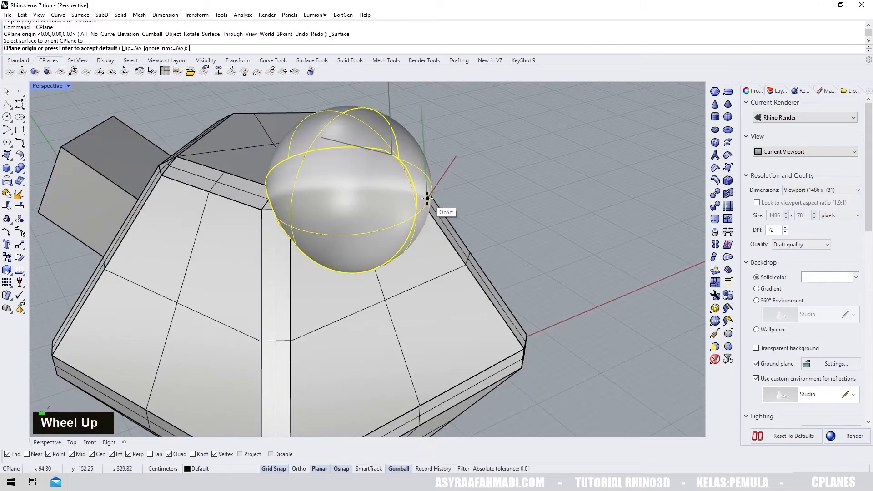
right_click_drag(410, 200, 324, 143)
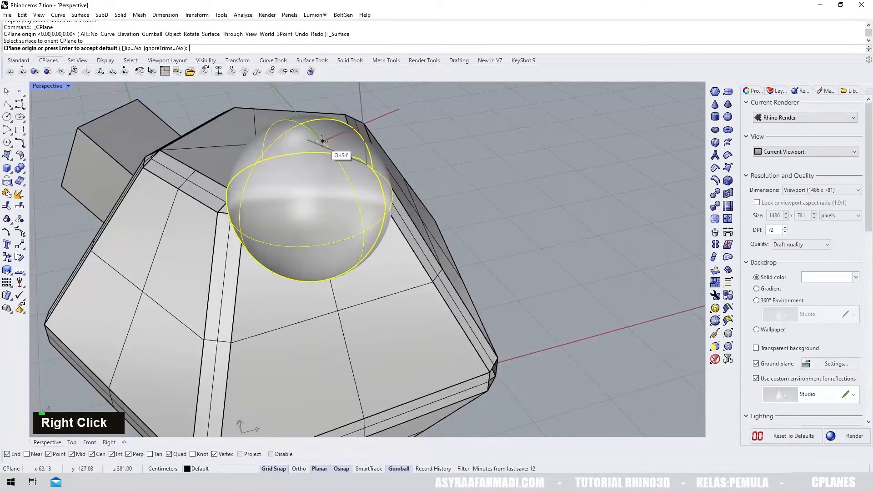
left_click(306, 170)
left_click(246, 195)
scroll(327, 217, "down", 4)
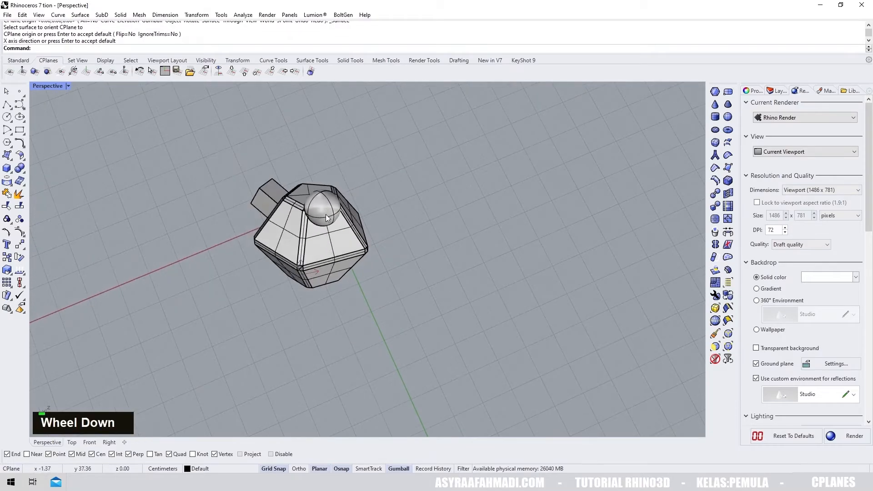
Draw a small box standing on the sphere, aligned to the surface-oriented construction plane.
mouse_move(326, 217)
right_mouse_down()
mouse_move(410, 166)
mouse_move(332, 183)
mouse_move(374, 213)
mouse_move(293, 217)
mouse_move(327, 204)
right_mouse_up()
scroll(332, 183, "up", 8)
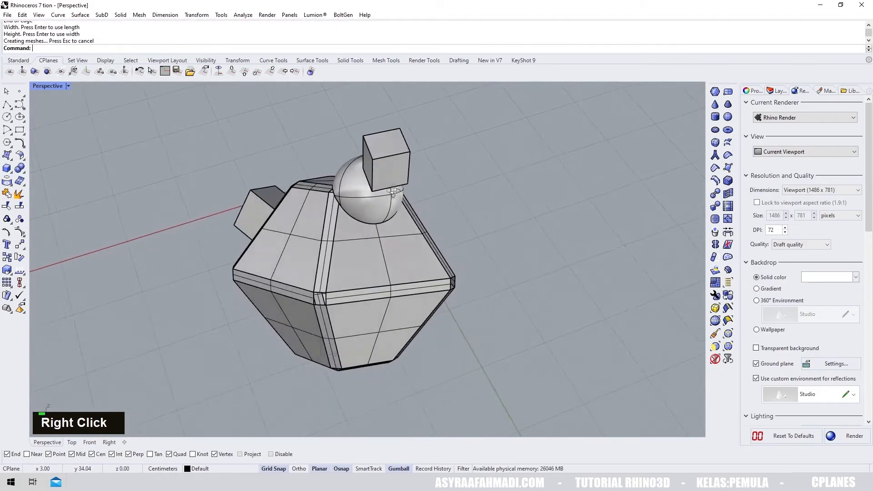
right_click_drag(359, 209, 449, 179)
scroll(449, 179, "down", 4)
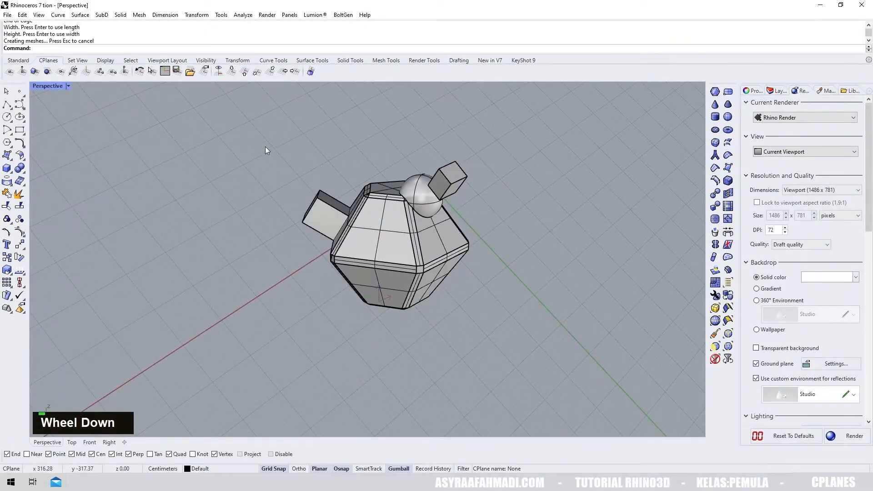
Clear a trial selection of the polysurface and both boxes, and reset the construction plane to World Top.
left_click_drag(265, 147, 532, 342)
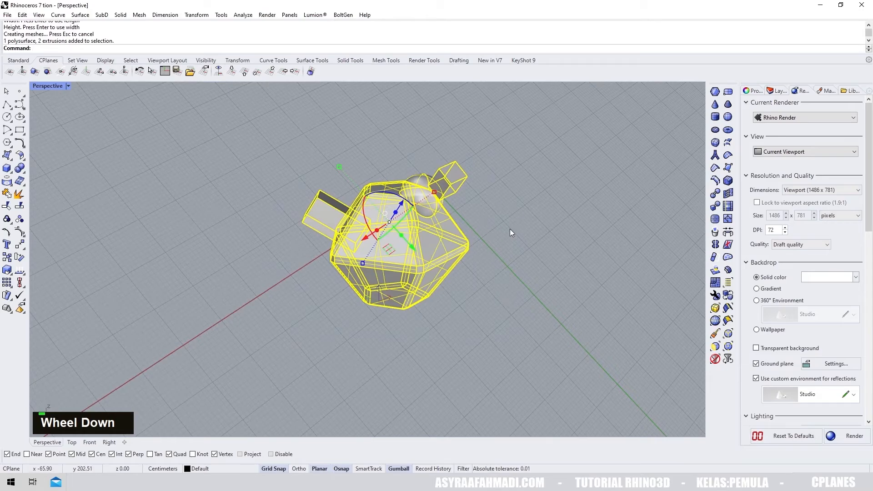
right_click_drag(509, 229, 454, 217)
left_click(241, 156)
mouse_move(427, 210)
right_mouse_down()
mouse_move(455, 210)
mouse_move(447, 198)
mouse_move(427, 203)
right_mouse_up()
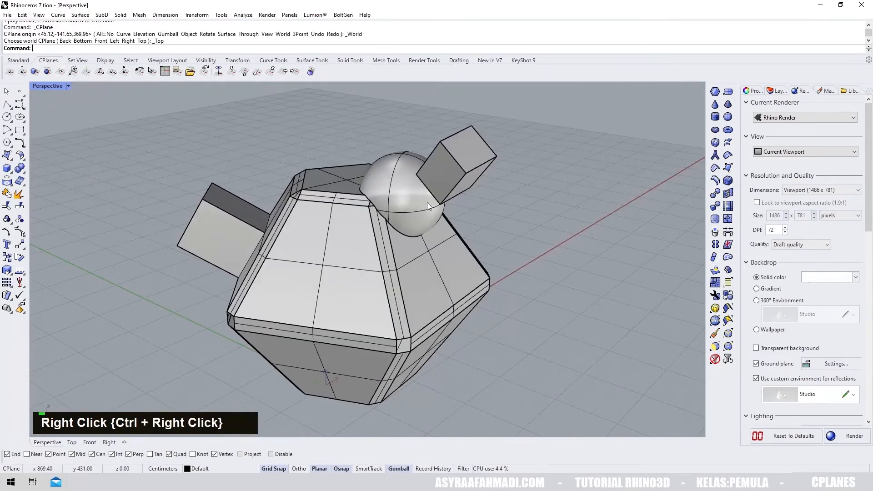